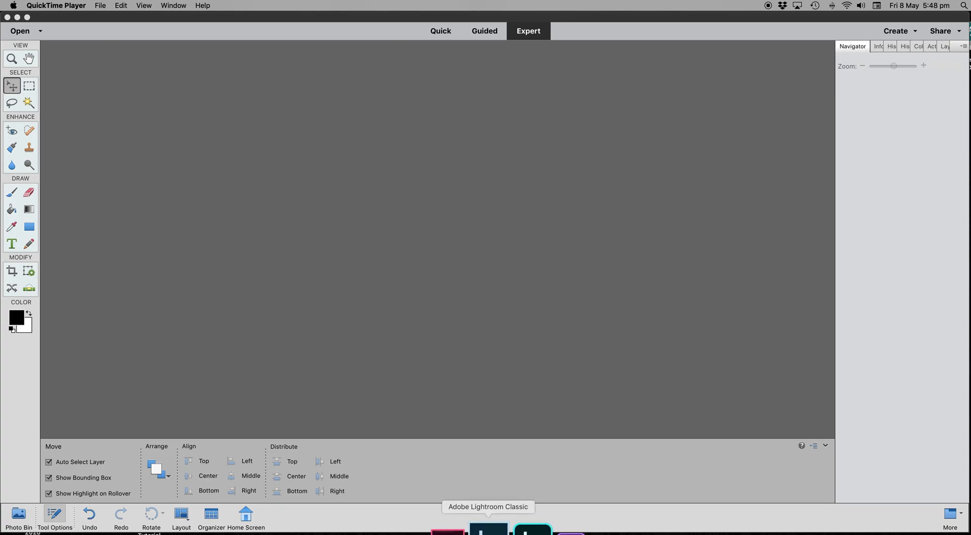
Switch to Adobe Bridge, open _ARB8075.NEF with Adobe Photoshop Elements Editor 17.0, and reposition the Camera Raw window slightly lower.
left_click(474, 530)
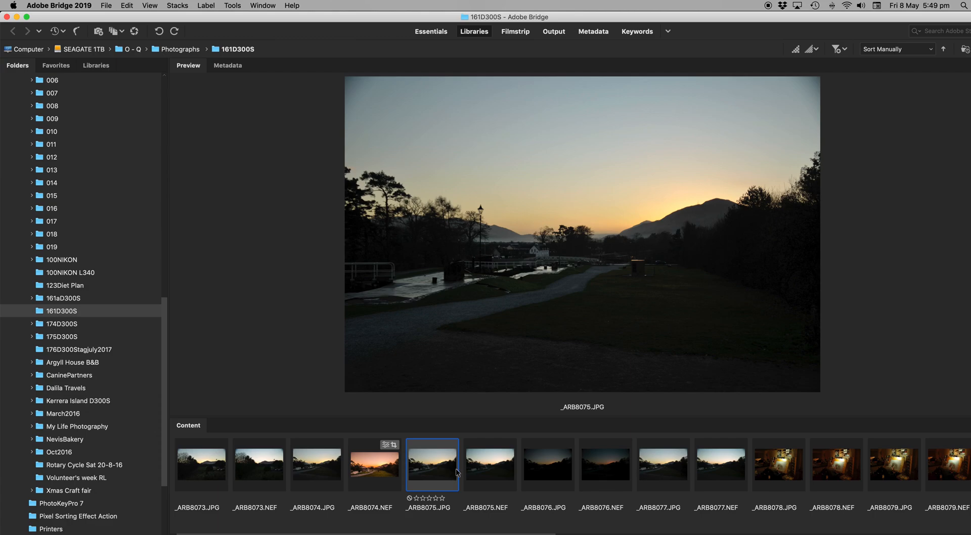
left_click(496, 469)
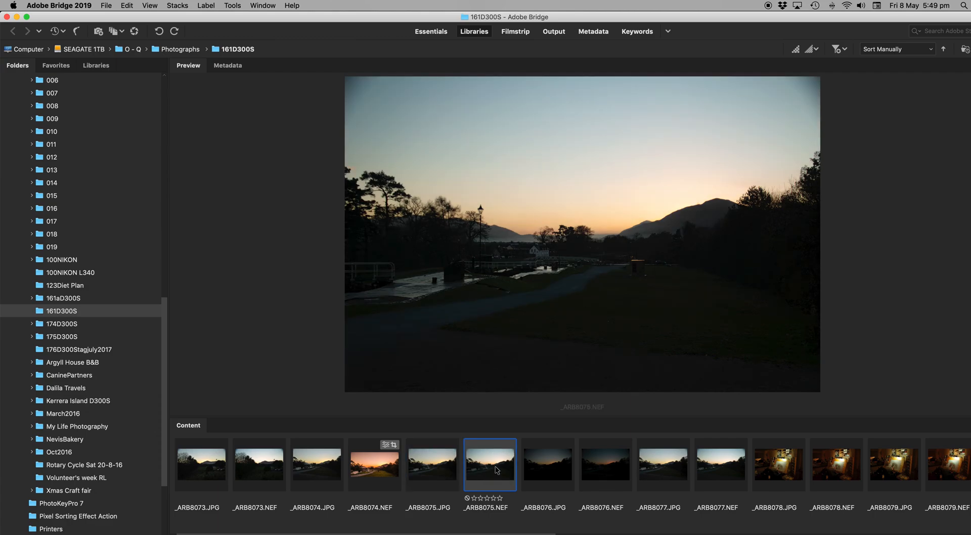
right_click(498, 468)
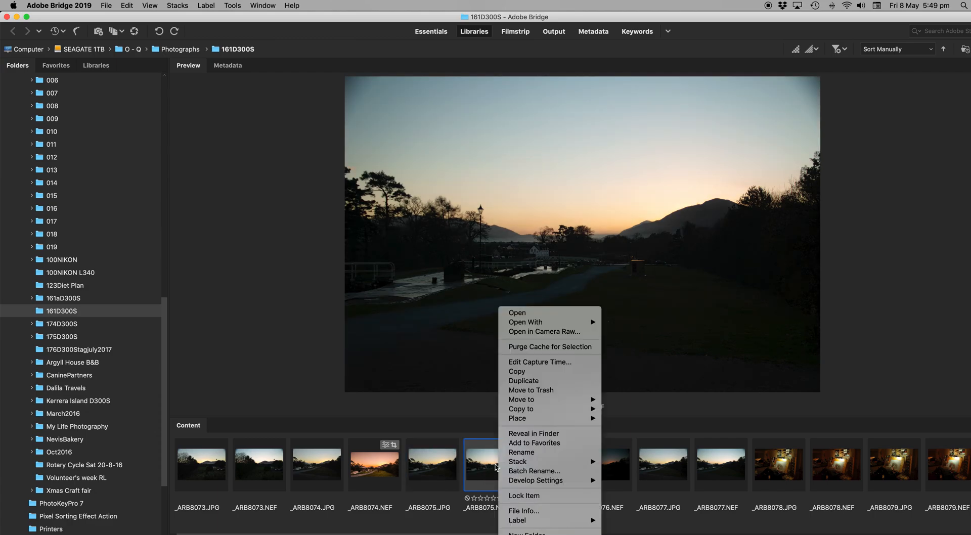
mouse_move(589, 321)
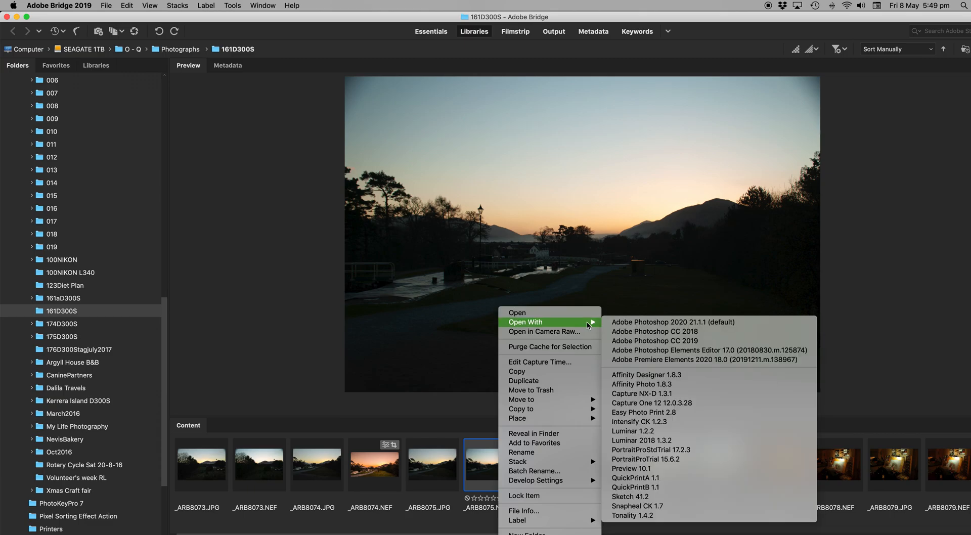
left_click(718, 353)
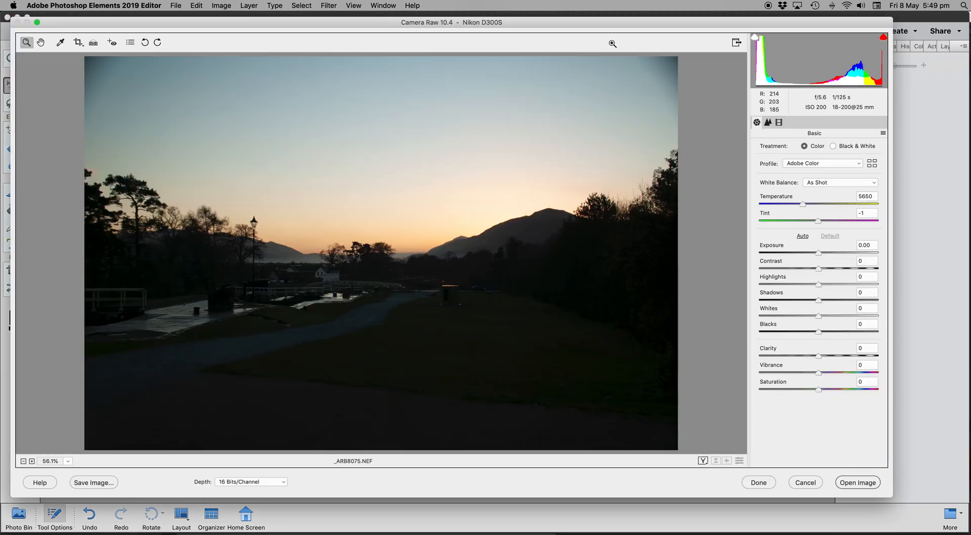
left_click_drag(516, 27, 538, 40)
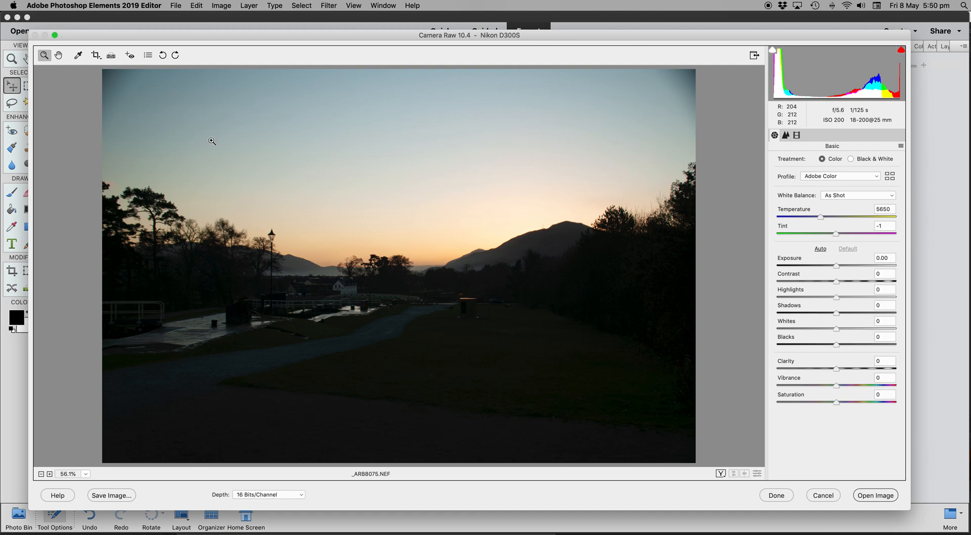
left_click(588, 38)
mouse_move(589, 38)
left_mouse_down()
mouse_move(570, 61)
mouse_move(587, 39)
left_mouse_up()
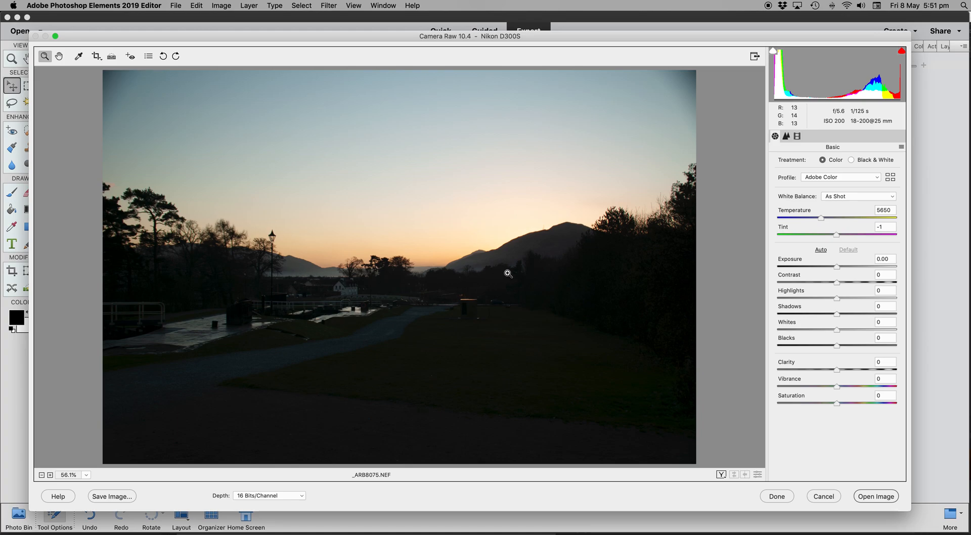
Try to straighten the photo along the distant shoreline below the hills.
left_click(111, 58)
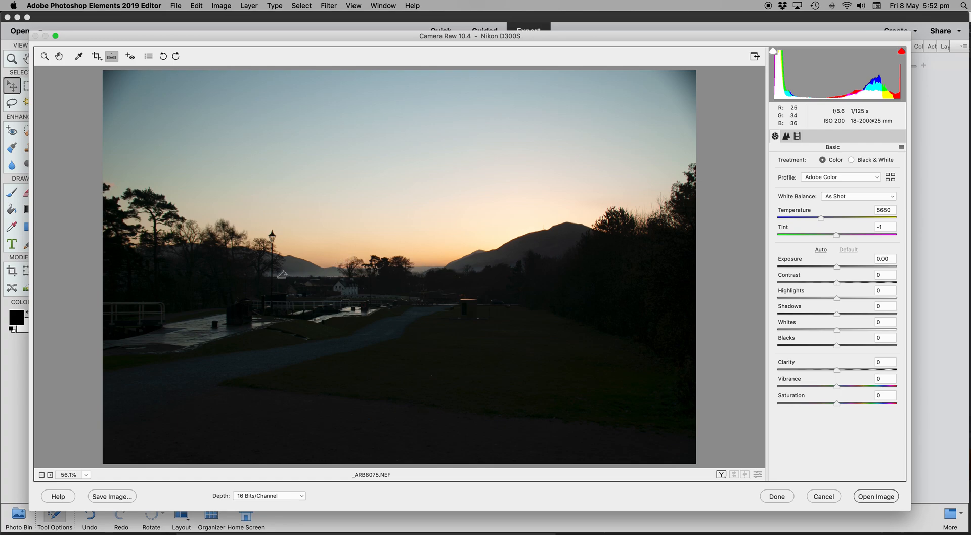
left_click_drag(292, 277, 348, 278)
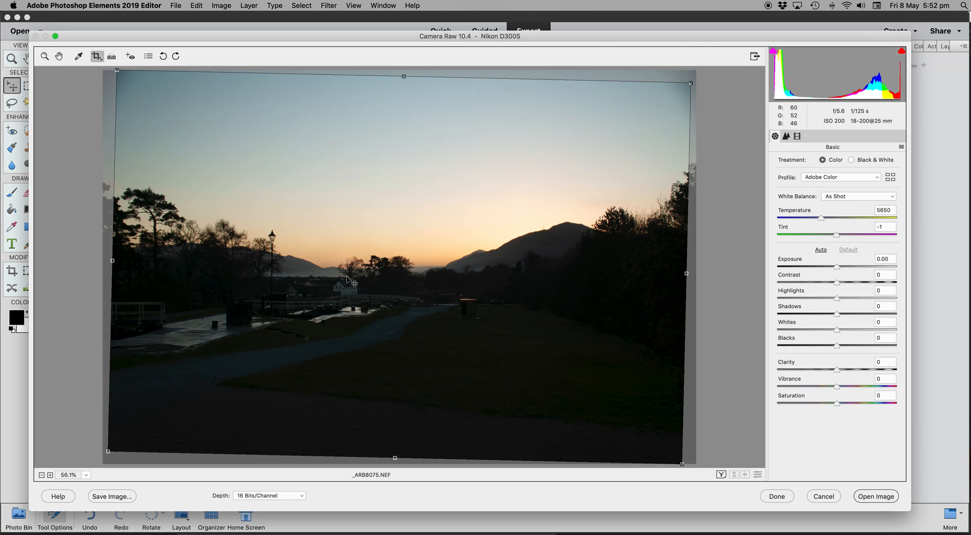
key("z")
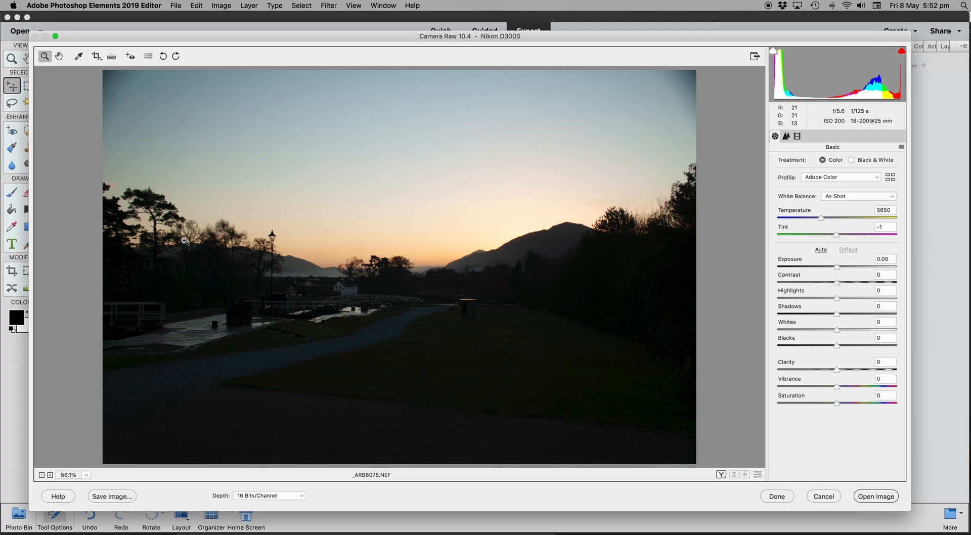
Crop the photo to trim both side edges and the dark strip of foreground along the bottom.
left_click(96, 58)
left_click_drag(138, 72, 670, 390)
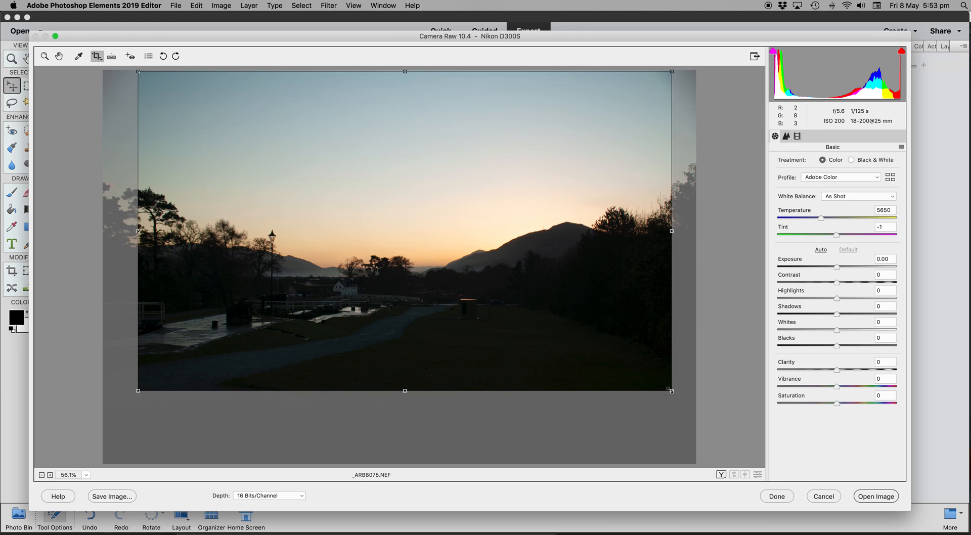
key("z")
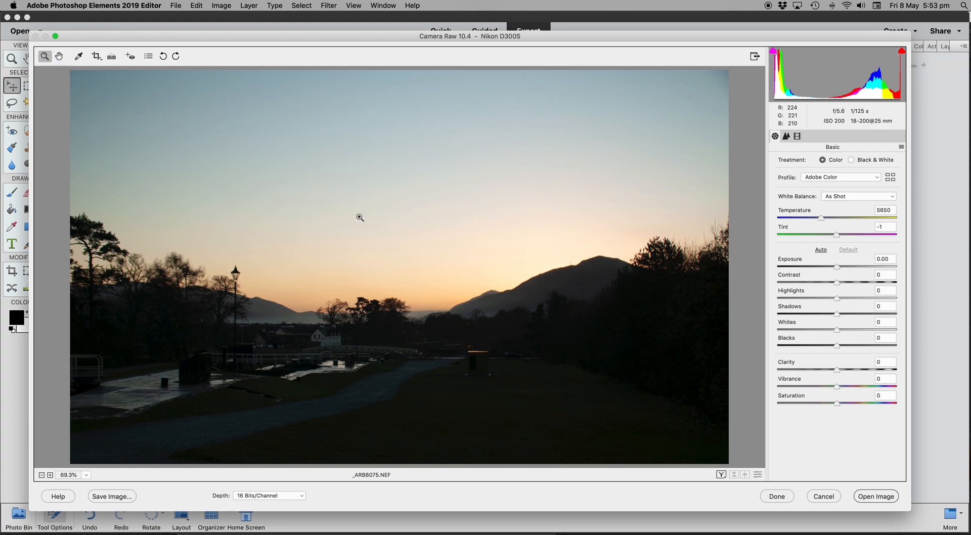
Inspect the sky of the cropped photo at 200% magnification and return to a 66.7% view of the whole image.
left_click(387, 222)
left_click(386, 221)
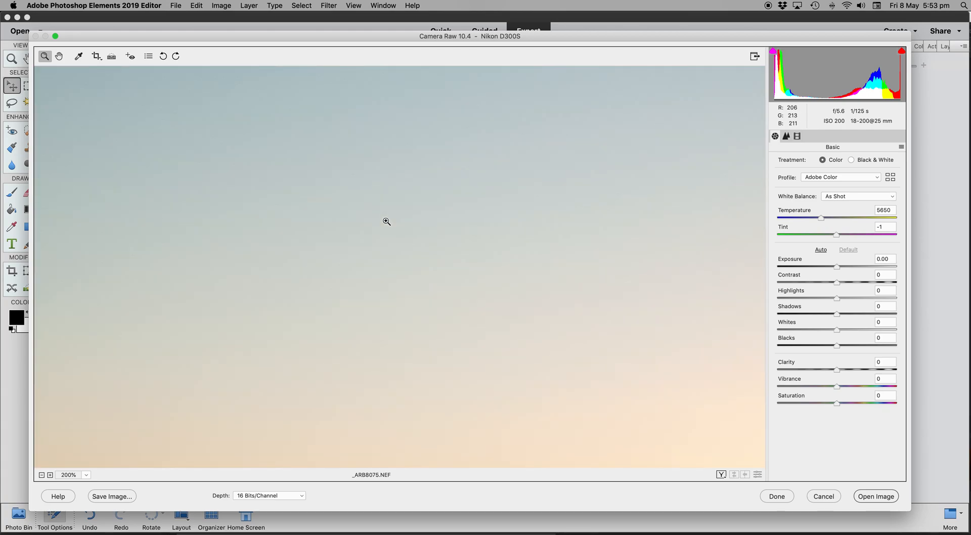
key("alt")
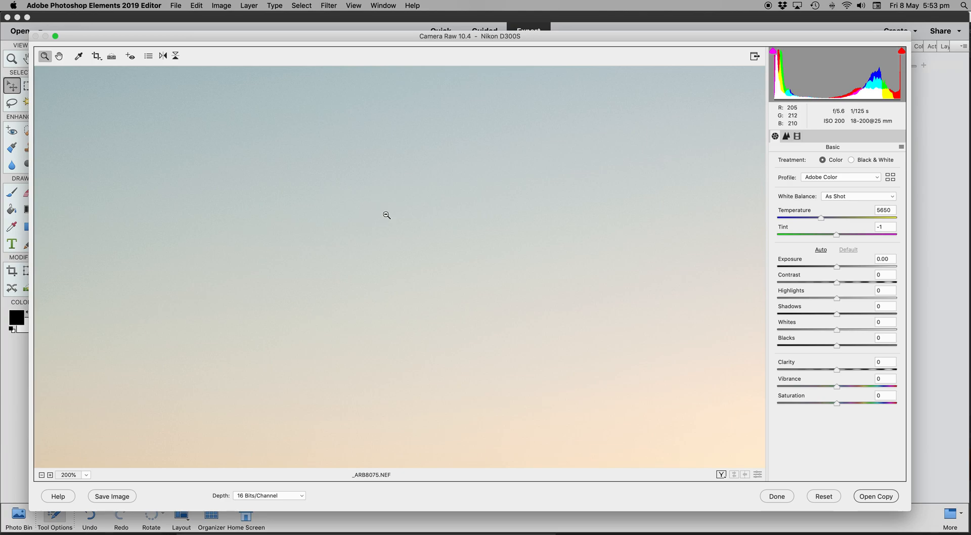
left_click(387, 215, "alt")
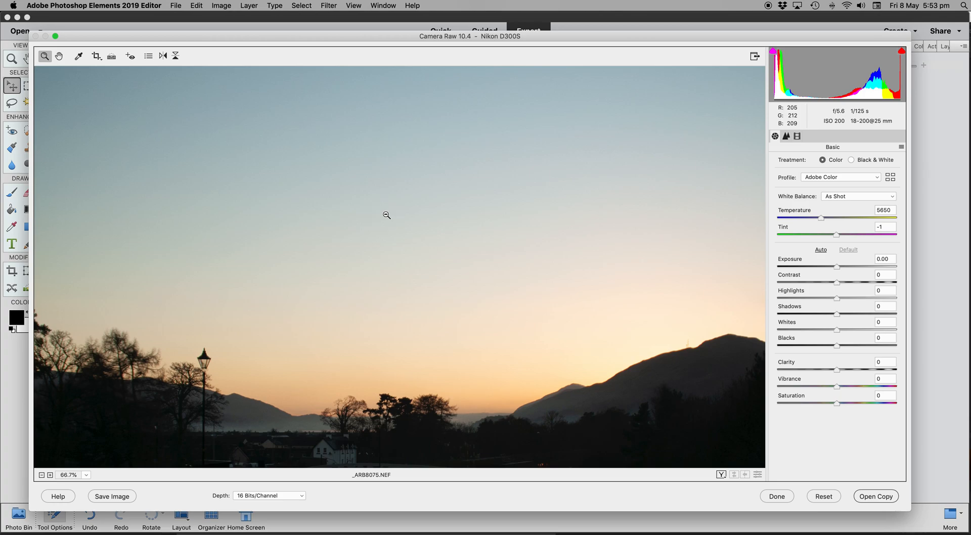
left_click(386, 215, "alt")
key("alt")
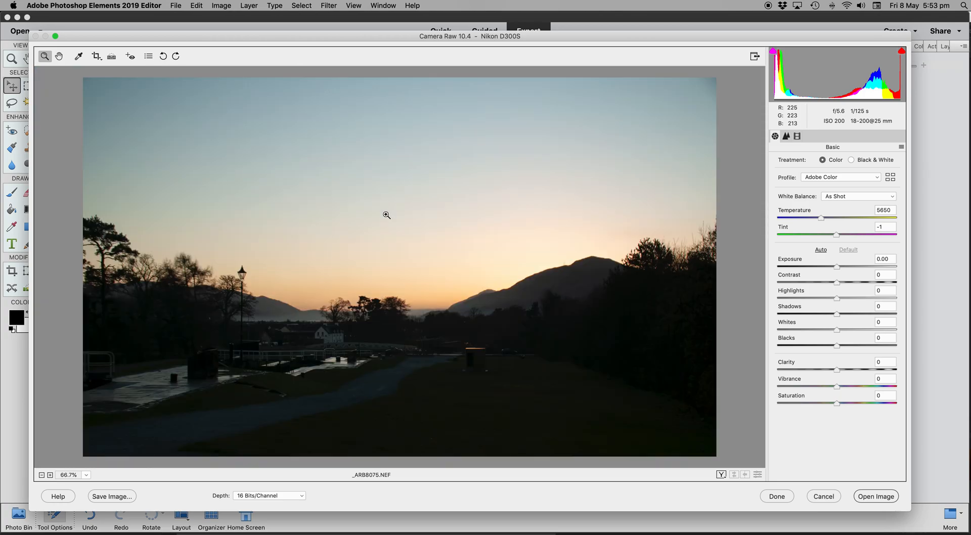
left_click(61, 58)
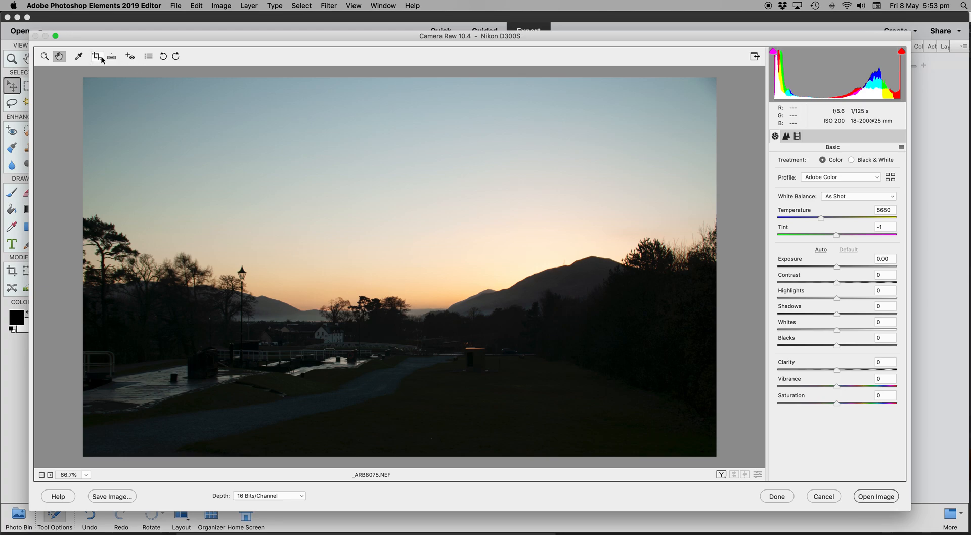
Sample the white balance from the horizon glow and from the open sky, ending with temperature 4800 and tint +11.
left_click(79, 56)
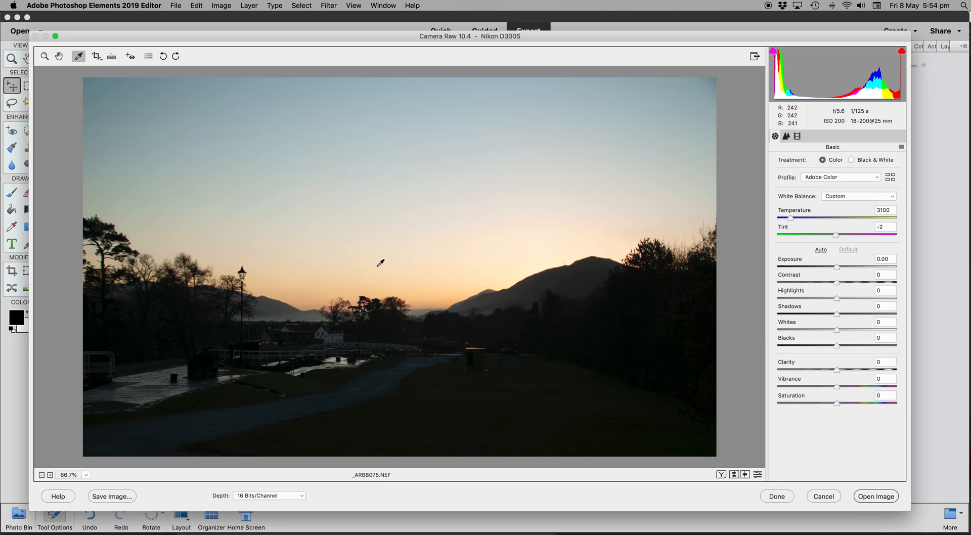
left_click(440, 261)
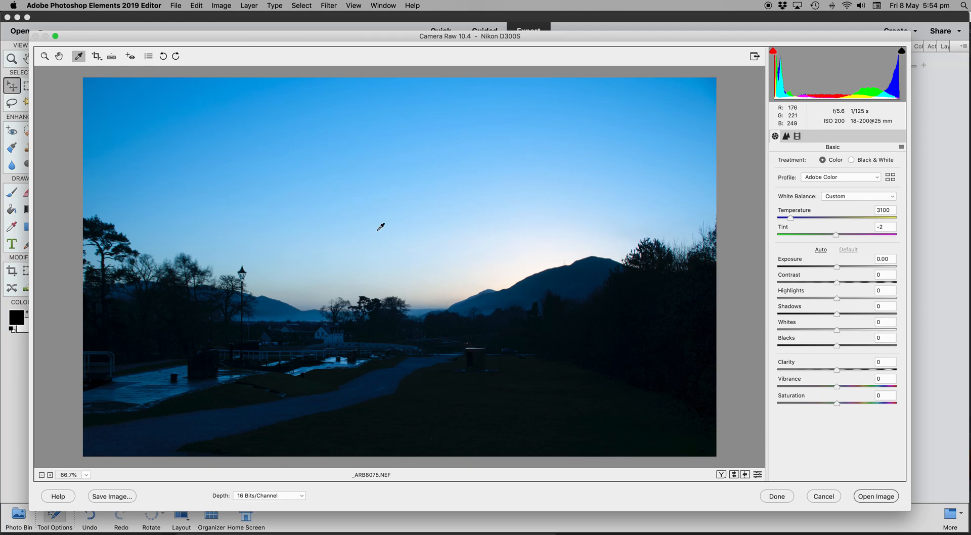
left_click(471, 182)
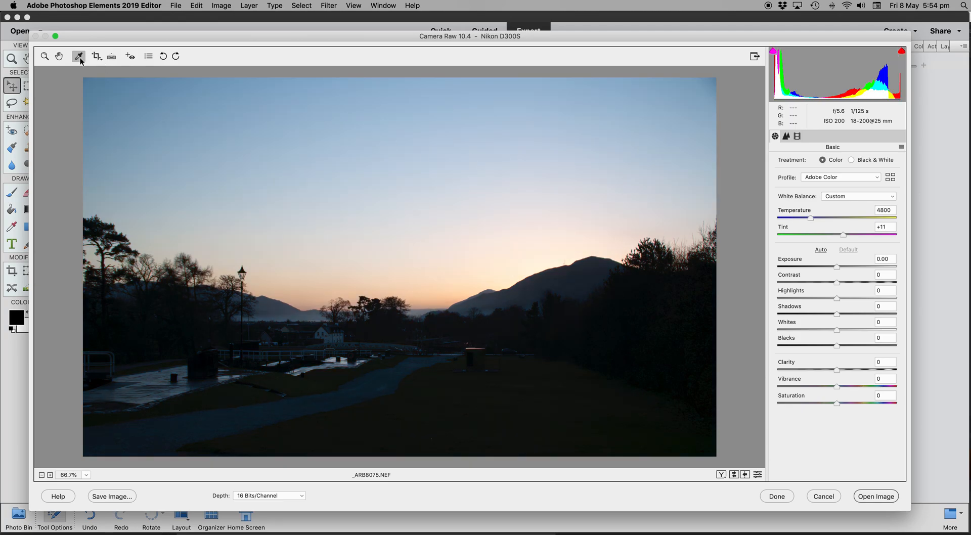
key("super+z")
key("super+z")
Compare the before and after versions in the different preview layouts, swap their settings, and return to the single view.
left_click(50, 475)
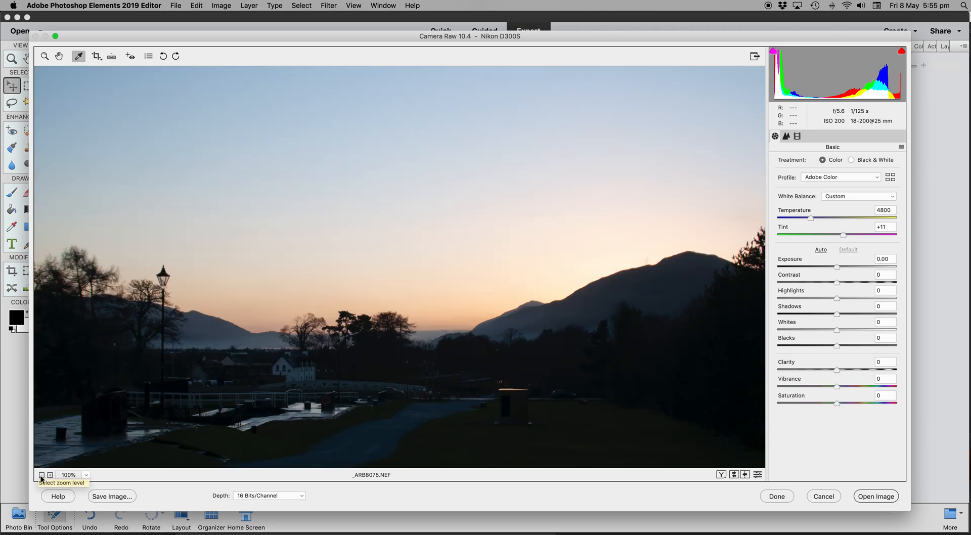
left_click(42, 475)
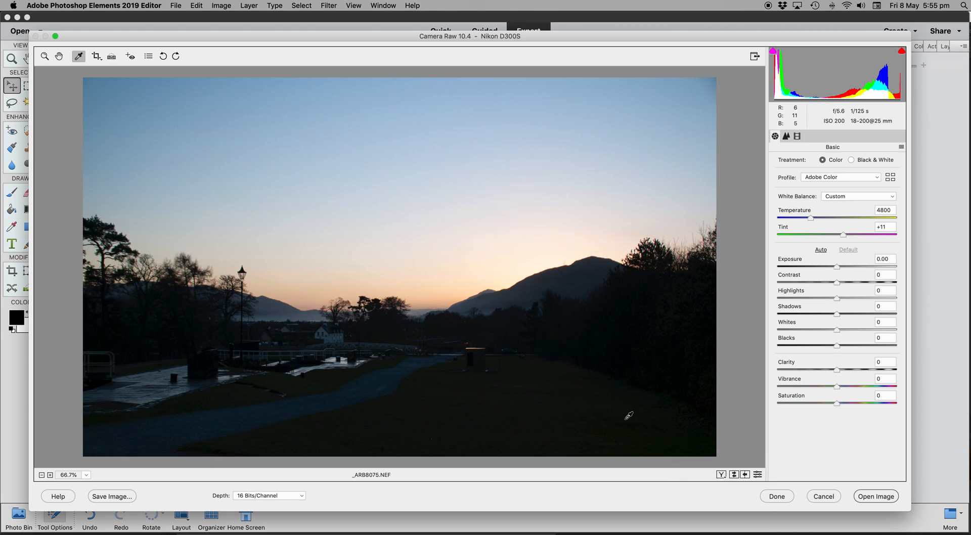
left_click(718, 475)
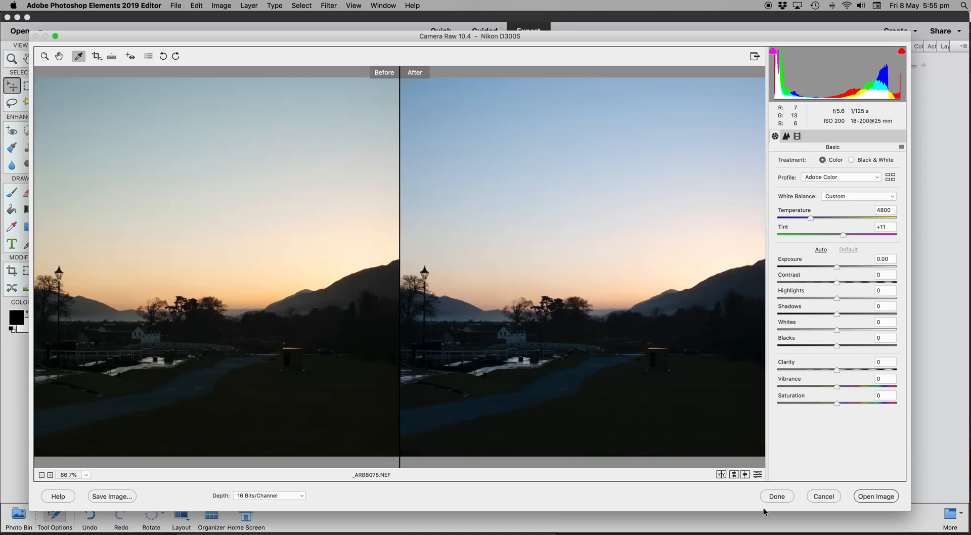
left_click(734, 474)
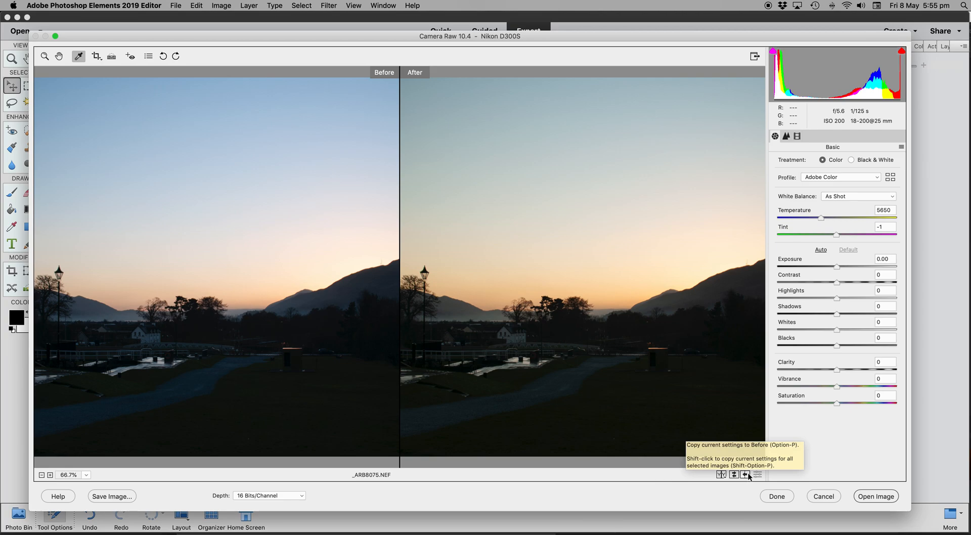
left_click(721, 475)
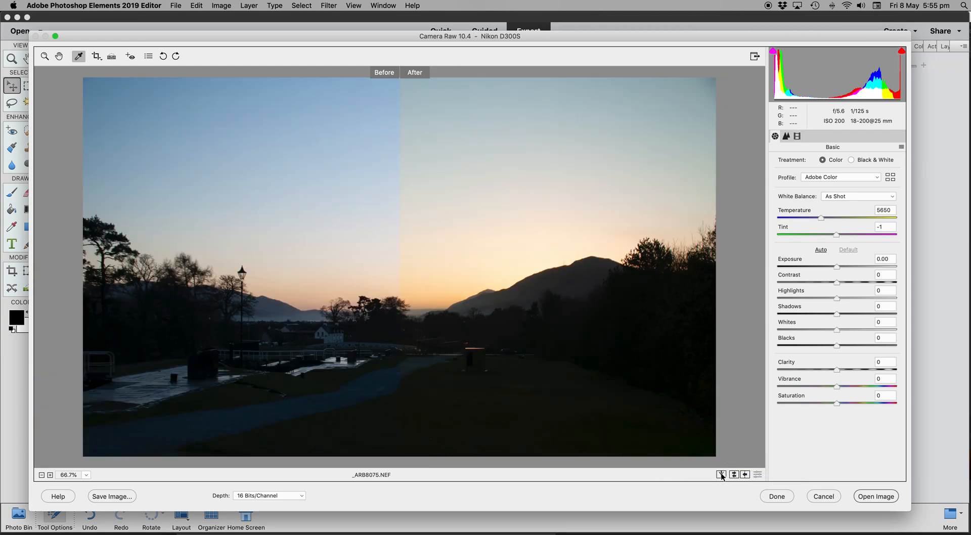
left_click(722, 474)
left_click(722, 474)
left_click(722, 474)
left_click(722, 474)
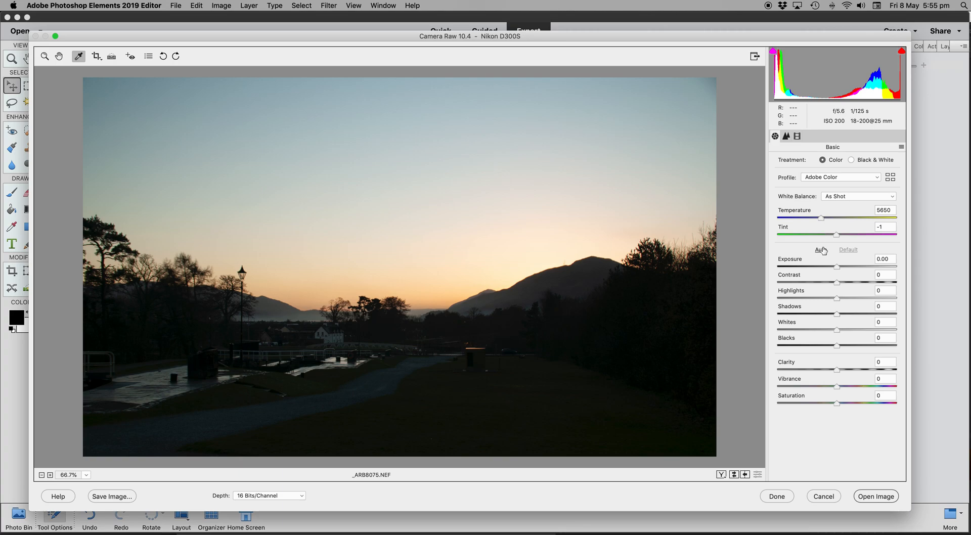
Review the sharpening and noise reduction settings and the calibration process version, and return to the basic adjustments.
left_click(787, 137)
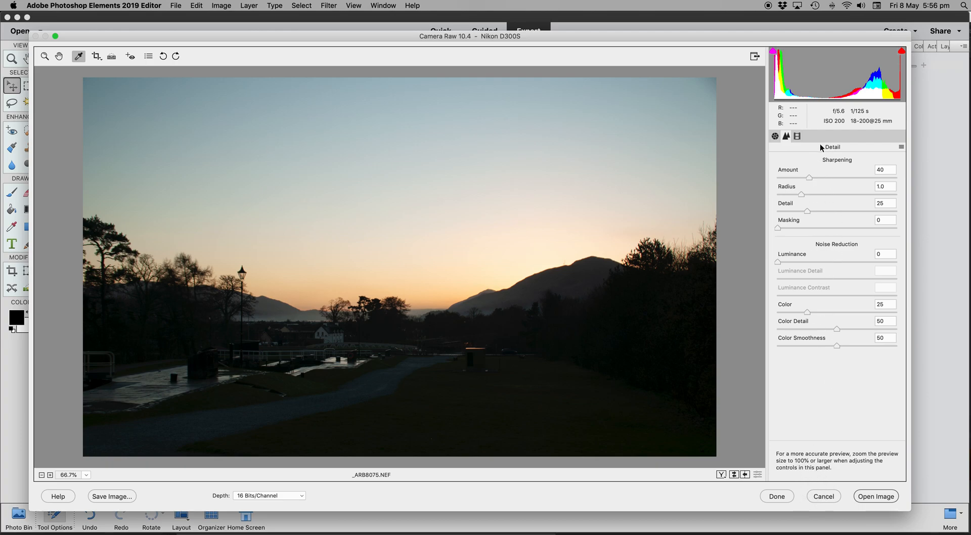
left_click(798, 137)
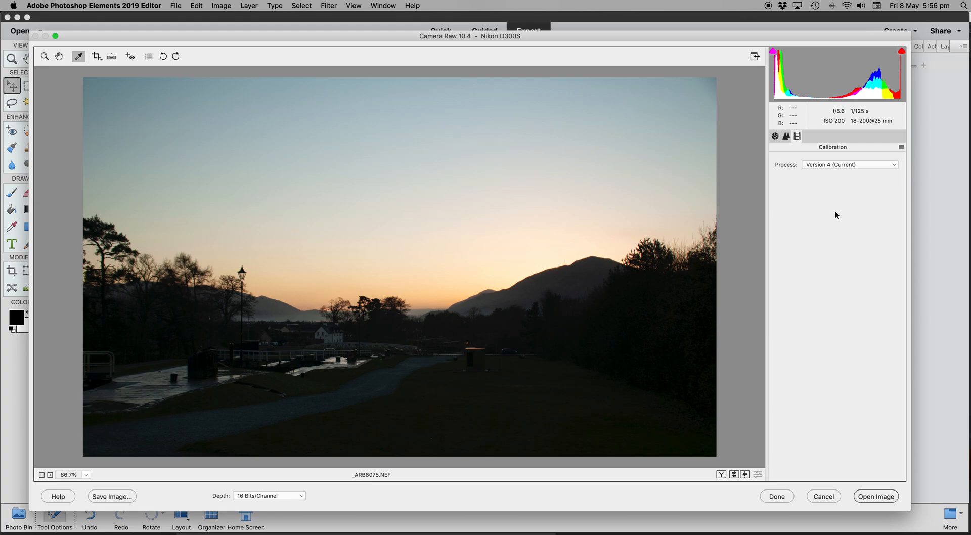
left_click(776, 137)
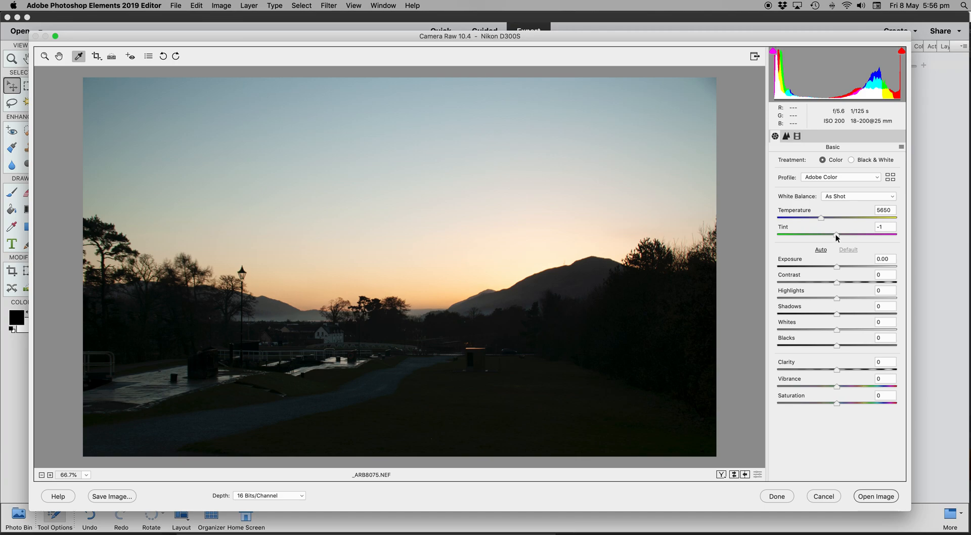
Set the tint to +2 and the temperature to 6100, and try the automatic tone adjustments before restoring the default tone values.
left_click_drag(835, 234, 837, 235)
left_click_drag(822, 221, 828, 220)
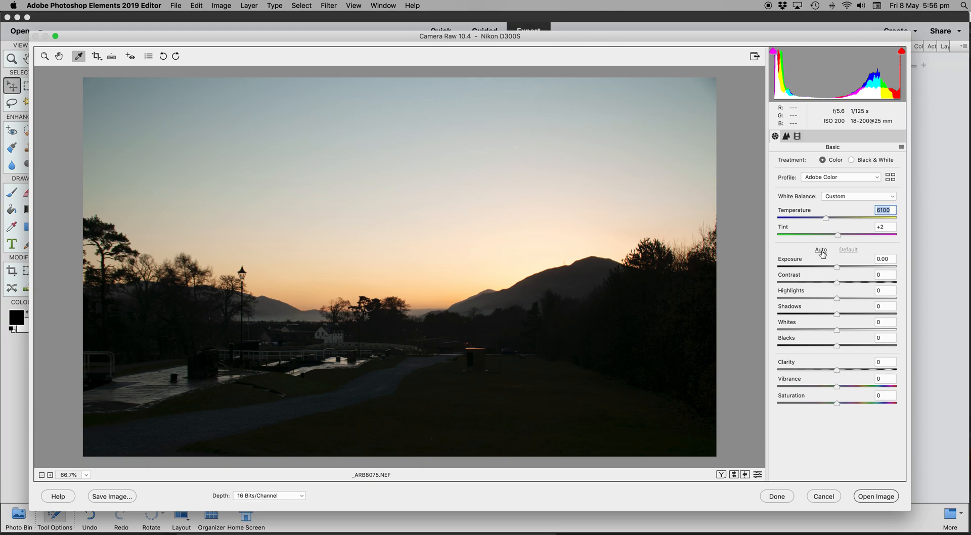
left_click(821, 250)
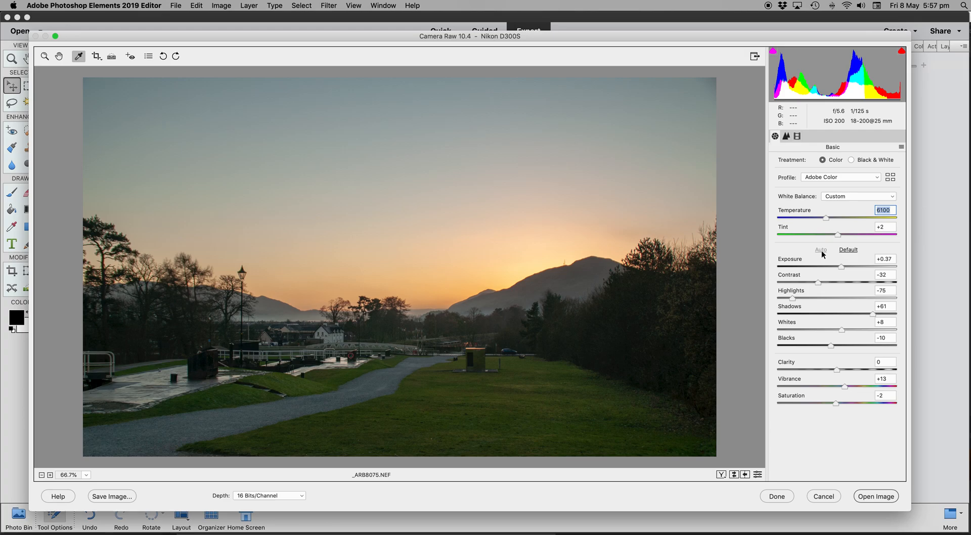
left_click(850, 250)
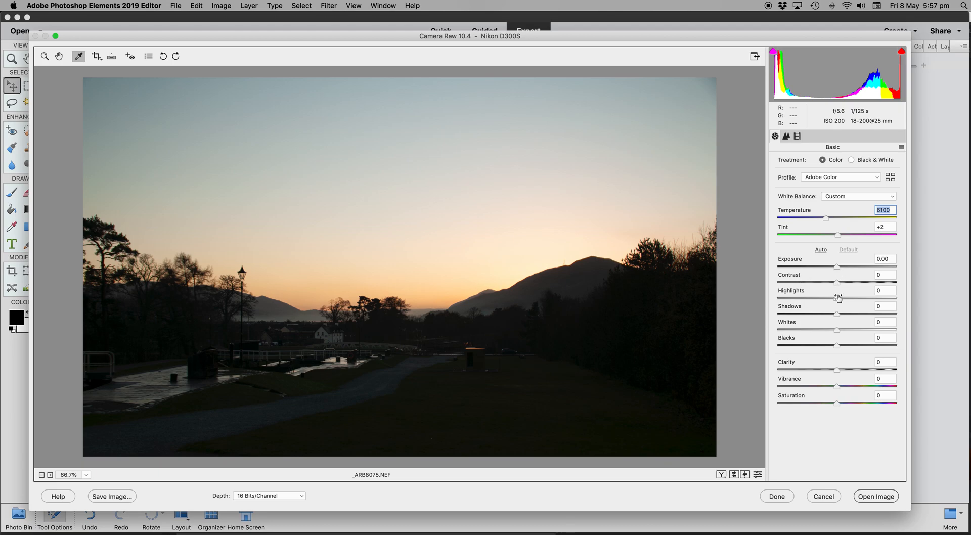
Set the highlights to -100, the exposure to +0.15 and the contrast to +4.
left_click_drag(836, 298, 795, 299)
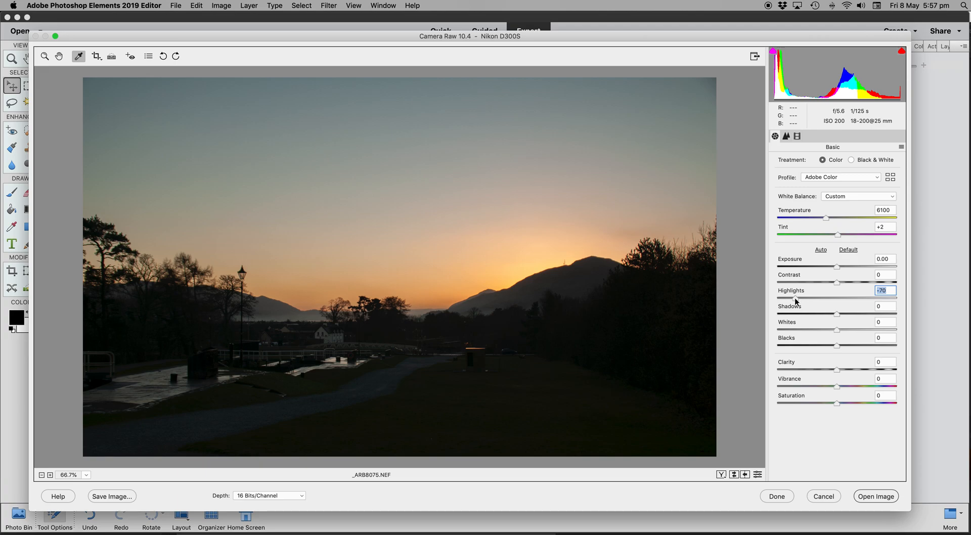
left_click_drag(794, 298, 776, 301)
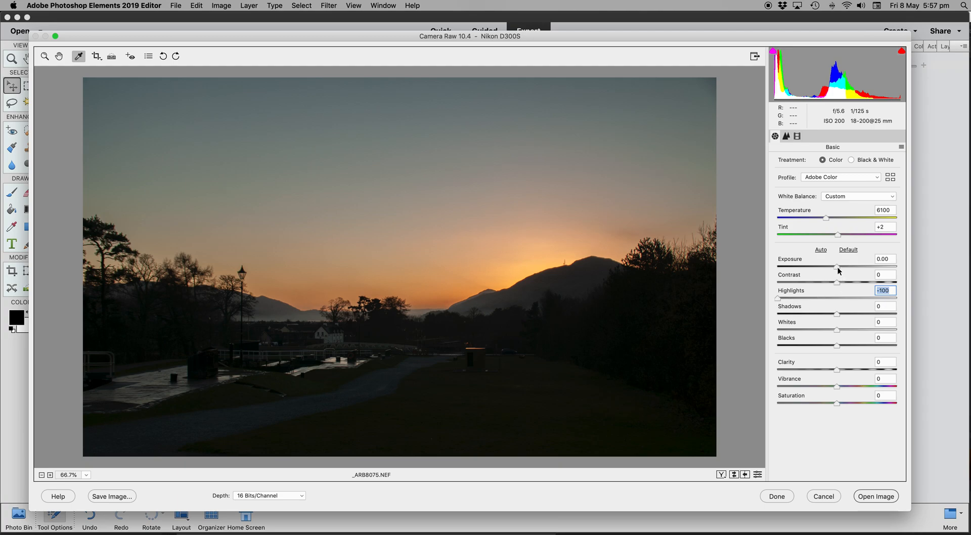
left_click_drag(838, 271, 841, 270)
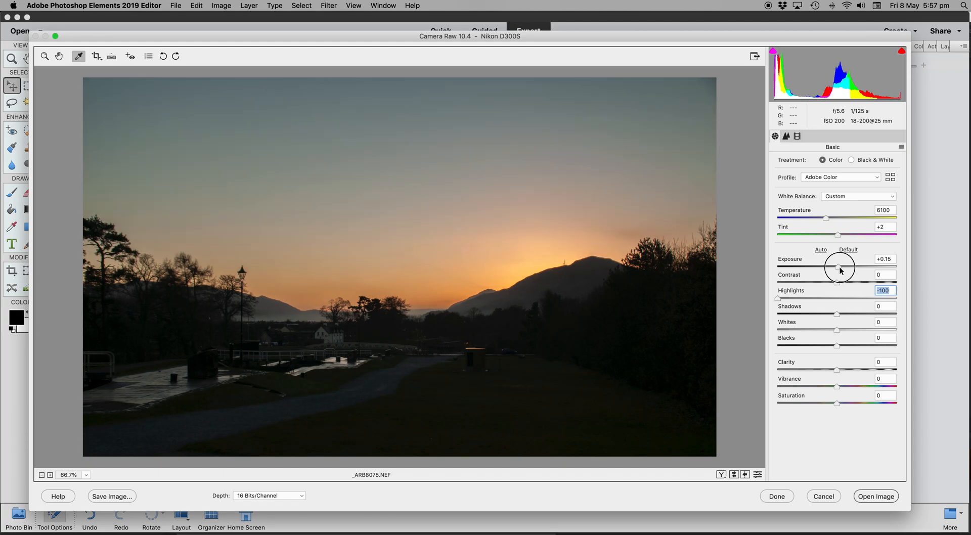
left_click_drag(841, 271, 840, 285)
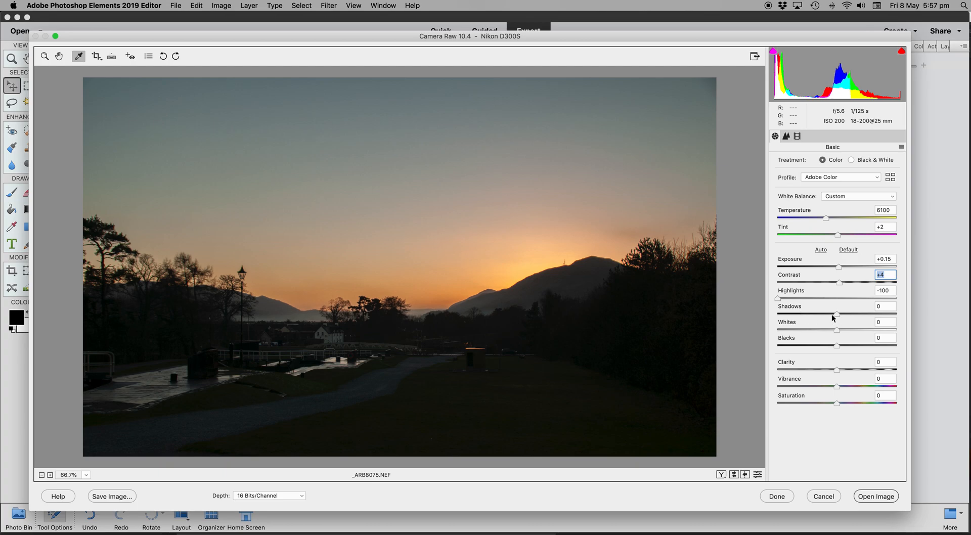
Set the shadows to +58, whites to +13, blacks to +29, clarity to +12, vibrance to +19 and saturation to -3.
left_click_drag(836, 314, 870, 313)
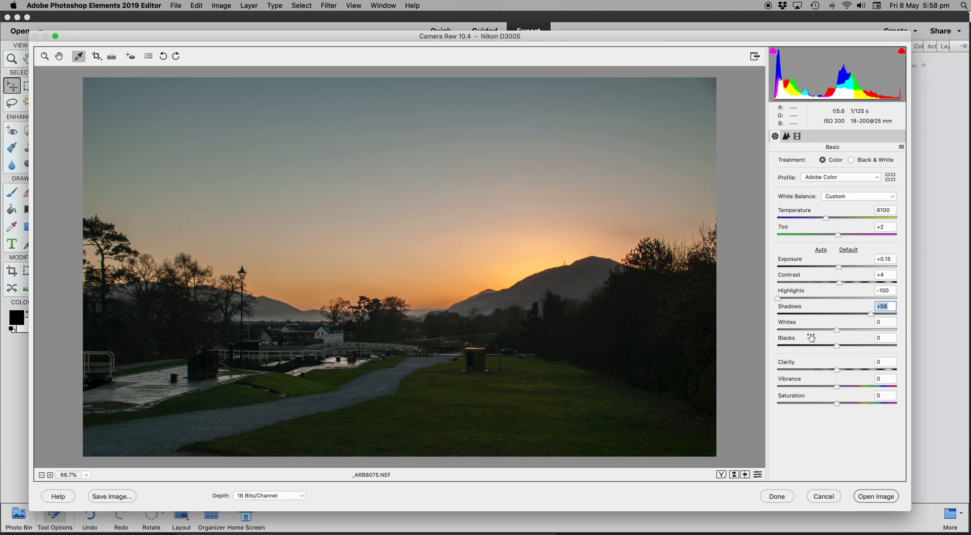
left_click_drag(838, 334, 845, 330)
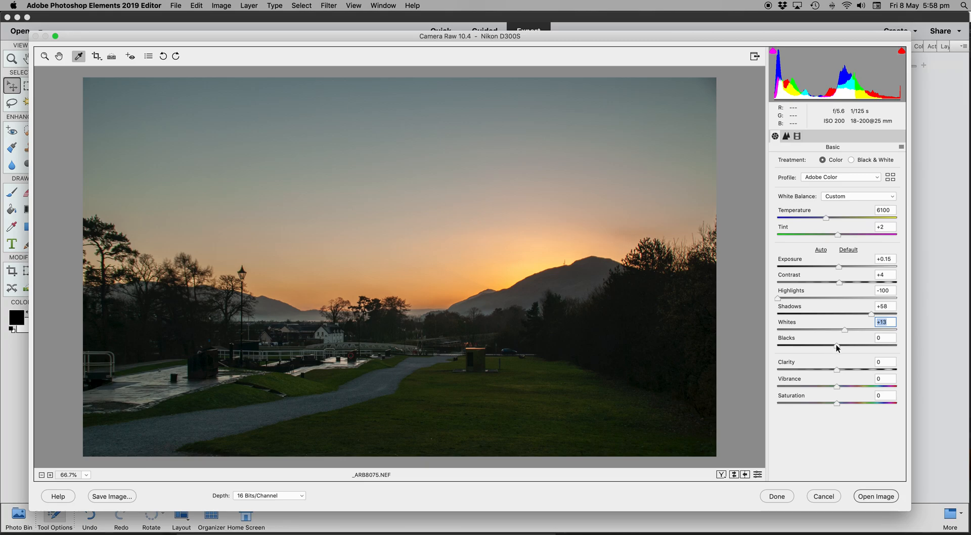
mouse_move(837, 348)
left_mouse_down()
mouse_move(852, 347)
mouse_move(820, 349)
mouse_move(855, 348)
left_mouse_up()
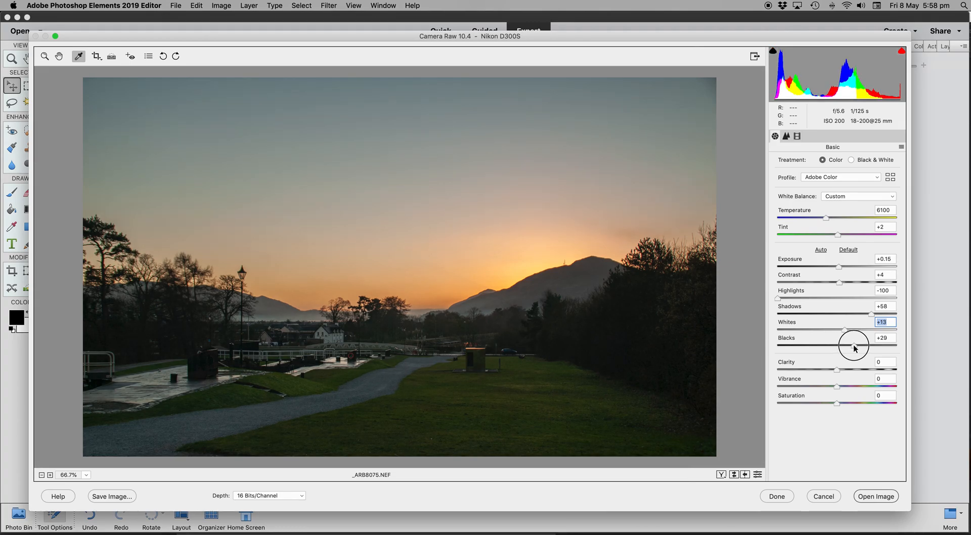
left_click_drag(854, 346, 853, 345)
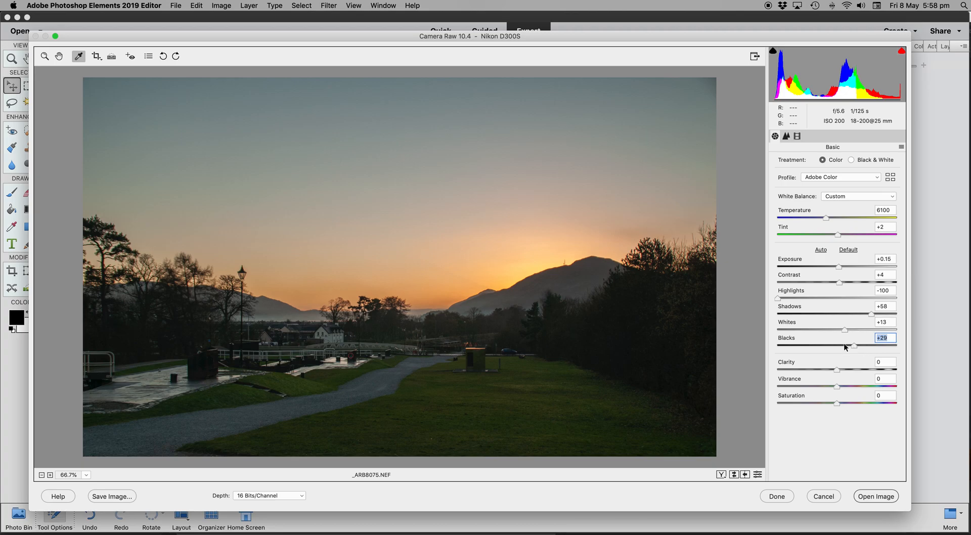
left_click(838, 373)
left_click_drag(838, 373, 836, 403)
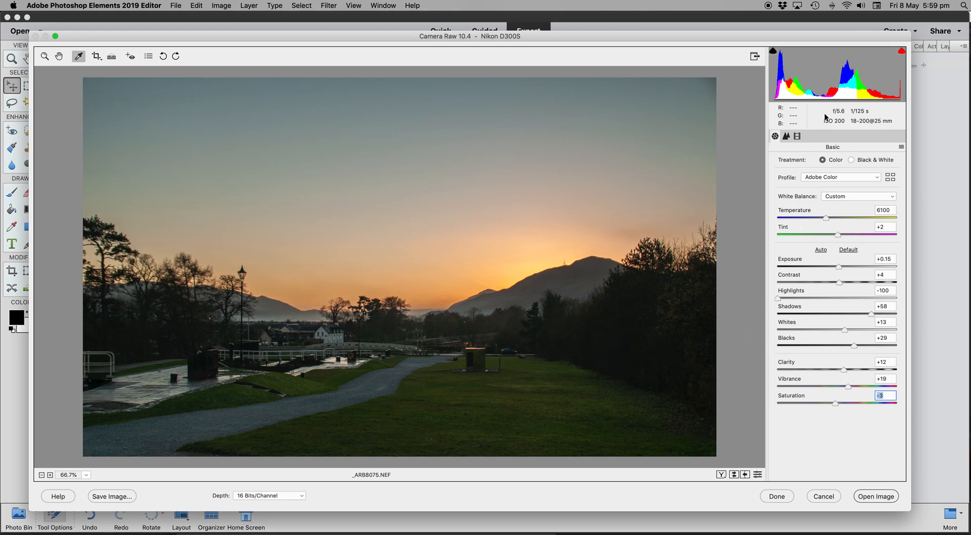
Set sharpening to amount 53, radius 1.2, and noise reduction to luminance 23, luminance detail 54, luminance contrast 6, color 28, color smoothness 55.
left_click(787, 136)
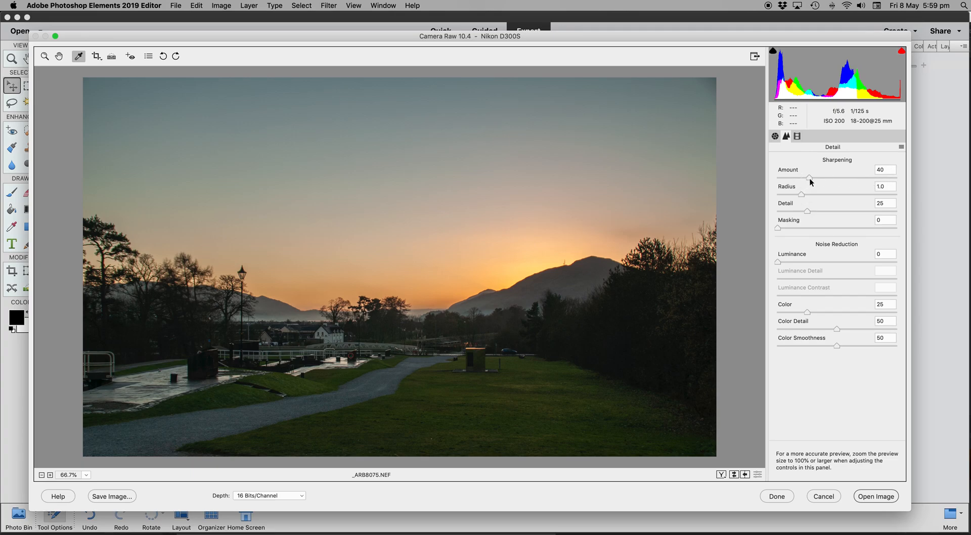
mouse_move(811, 182)
left_mouse_down()
mouse_move(821, 179)
mouse_move(804, 196)
mouse_move(814, 198)
left_mouse_up()
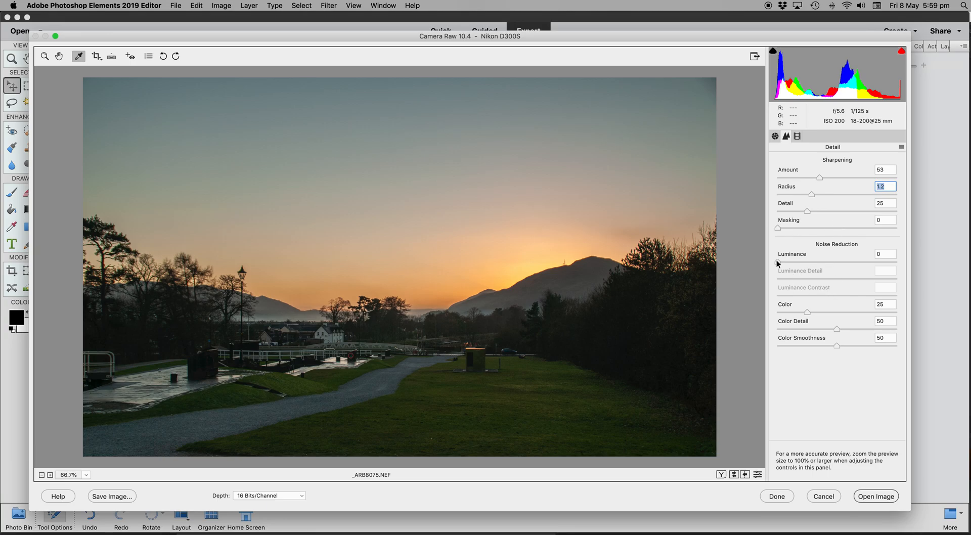
left_click_drag(778, 262, 807, 265)
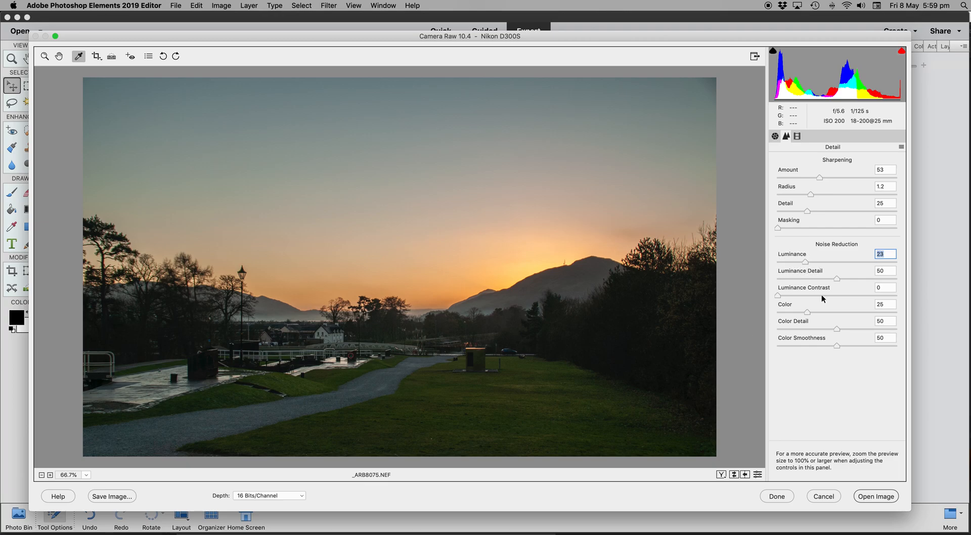
left_click(839, 278)
left_click_drag(839, 282, 844, 282)
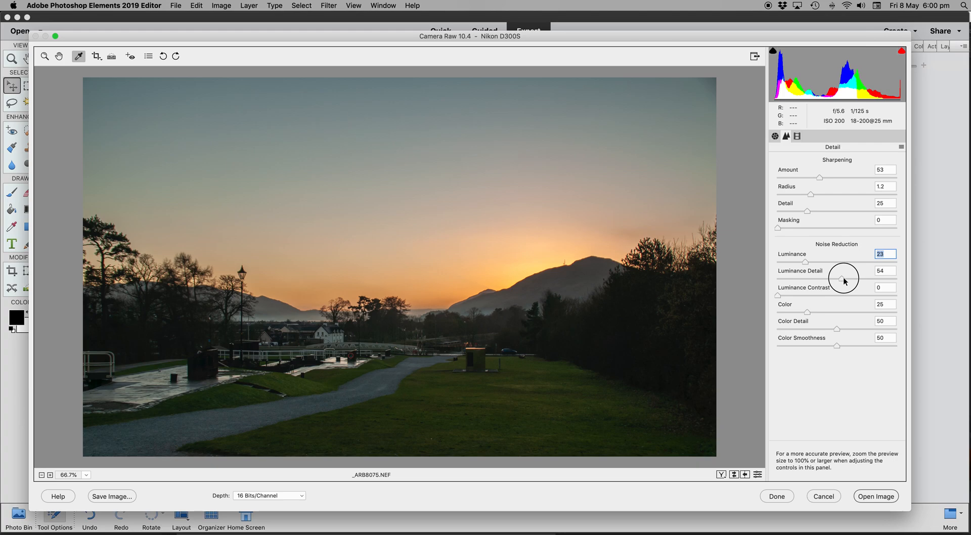
left_click_drag(844, 279, 844, 278)
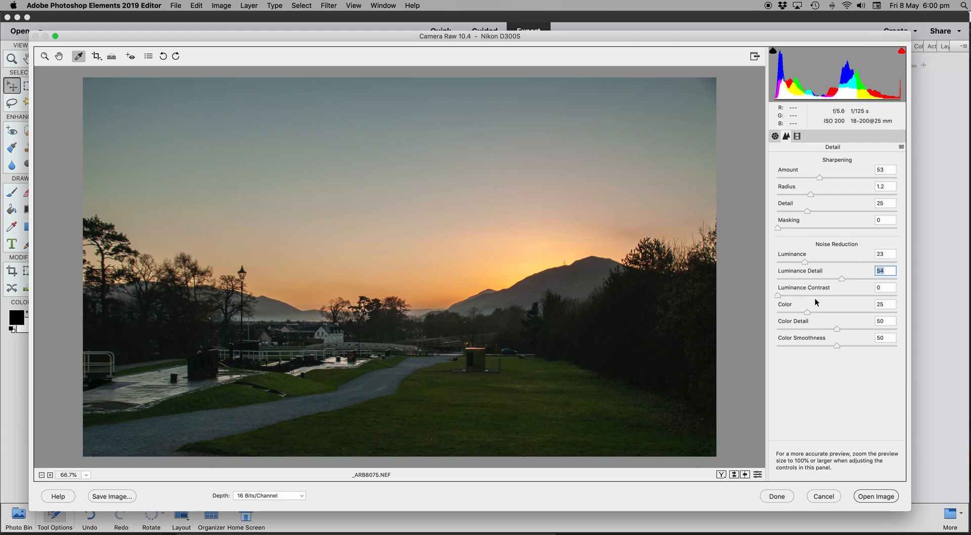
left_click_drag(780, 296, 810, 314)
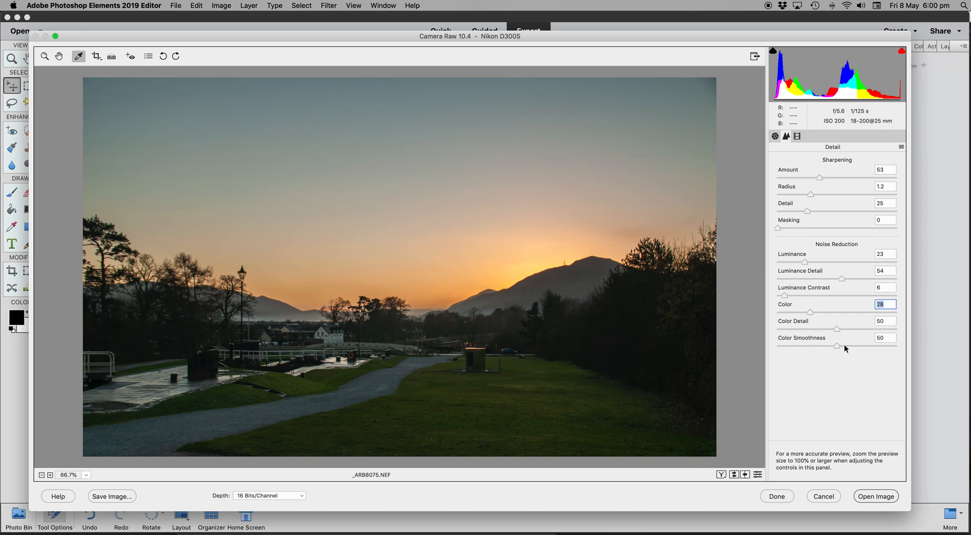
left_click_drag(837, 346, 843, 349)
Compare the adjusted photo with the original in the side-by-side, stacked and split previews, and return to the single view.
left_click(721, 475)
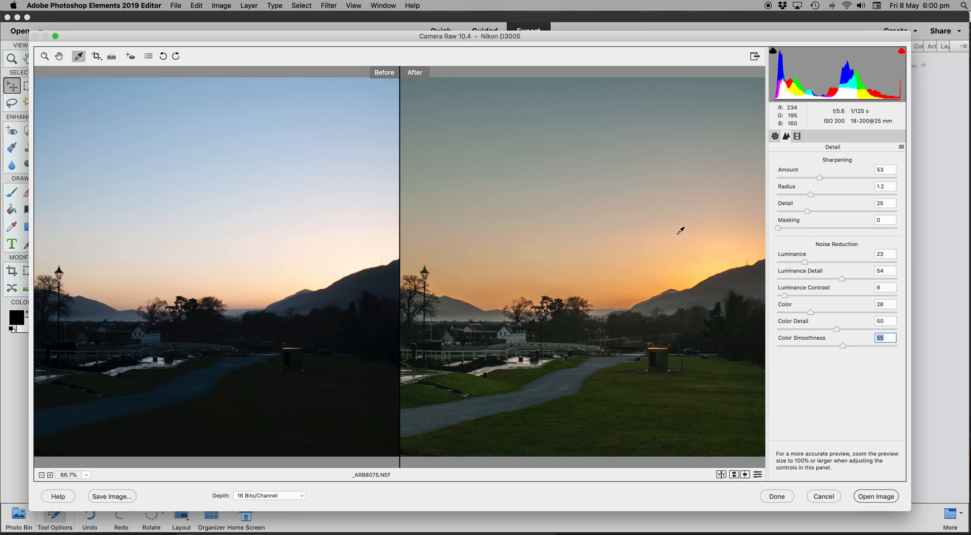
left_click(721, 476)
left_click(722, 476)
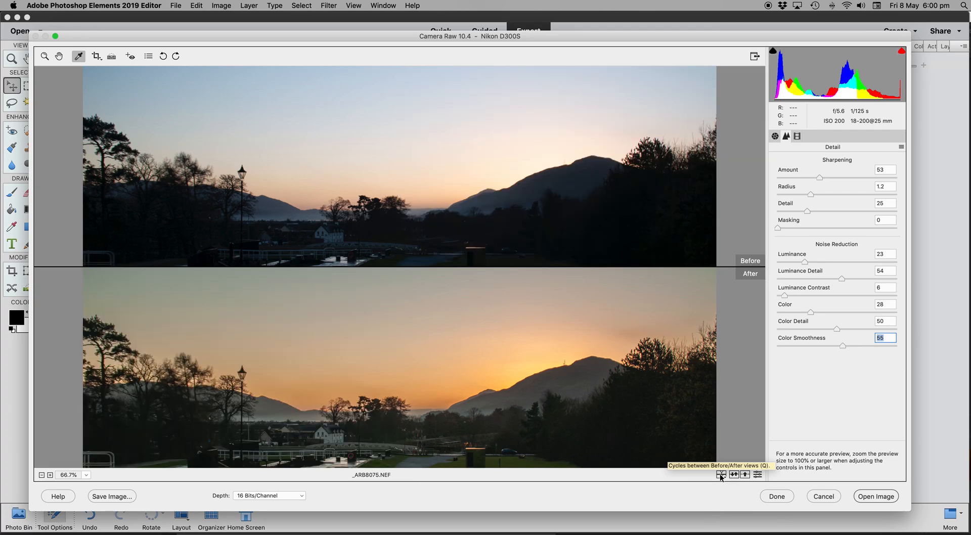
left_click(721, 475)
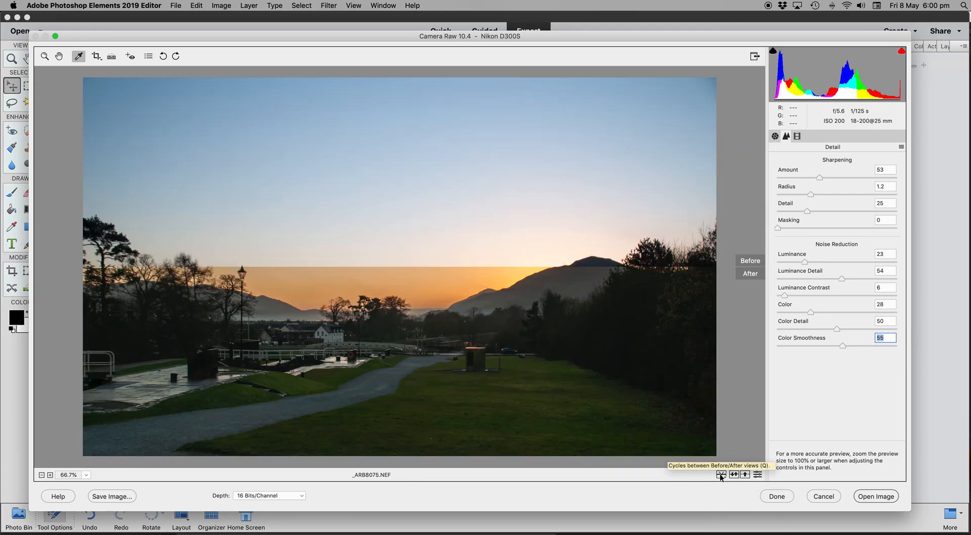
left_click(721, 476)
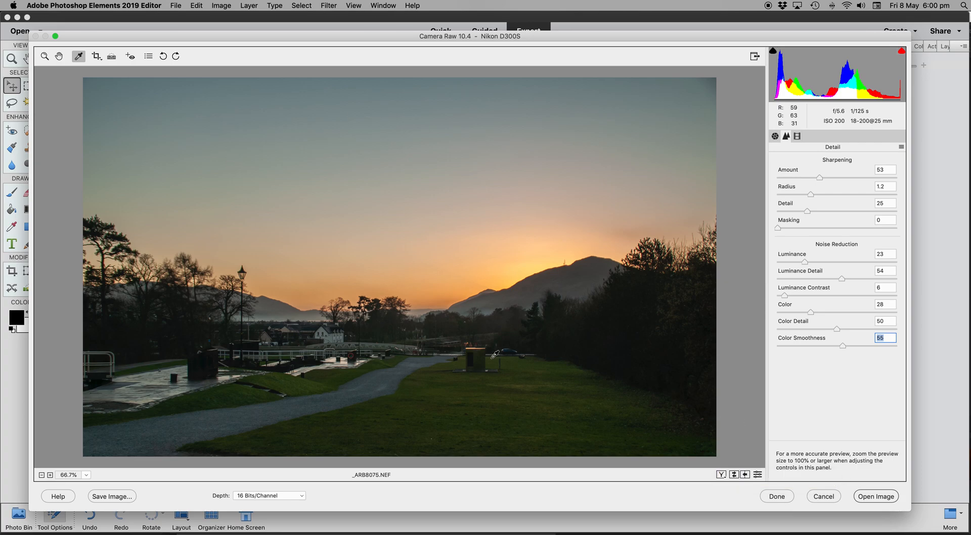
Open the adjusted raw photo in the Elements editor and enlarge its document window beyond the image edges.
left_click(884, 494)
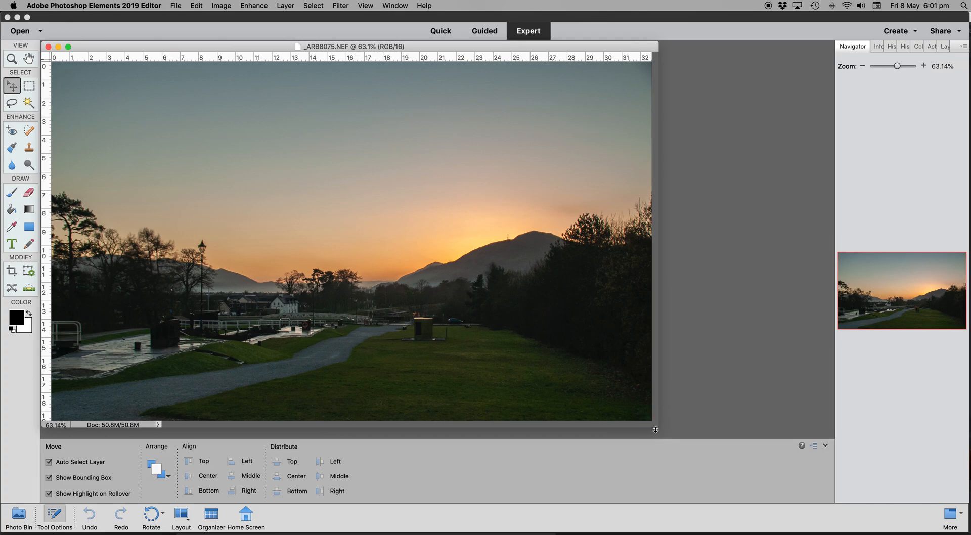
left_click_drag(656, 425, 689, 444)
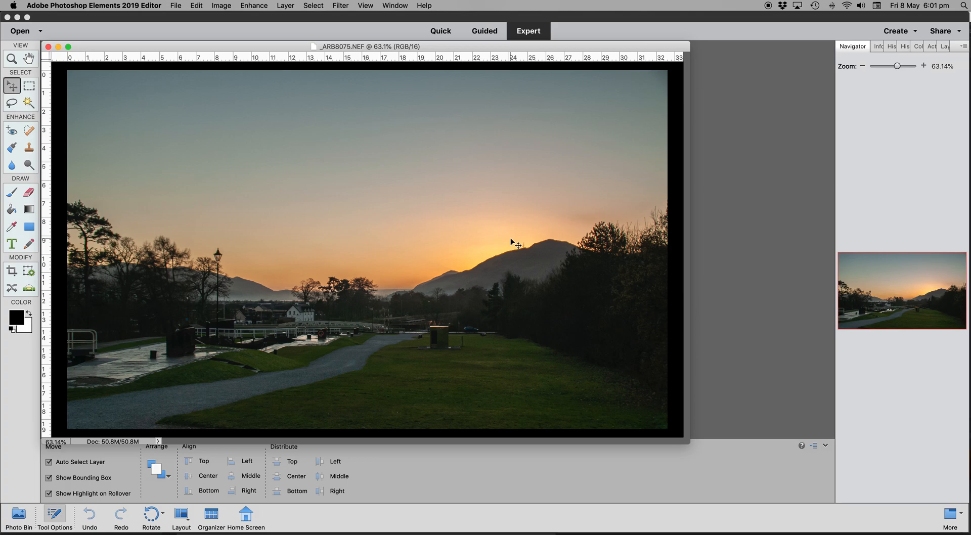
Review the available action sets, such as borders and special effects, and return to the Navigator.
left_click(932, 46)
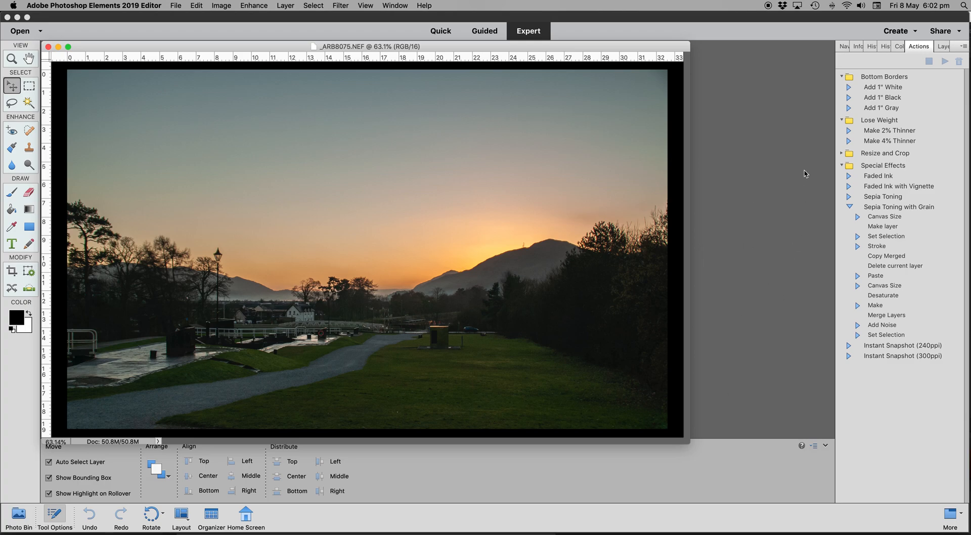
left_click(843, 47)
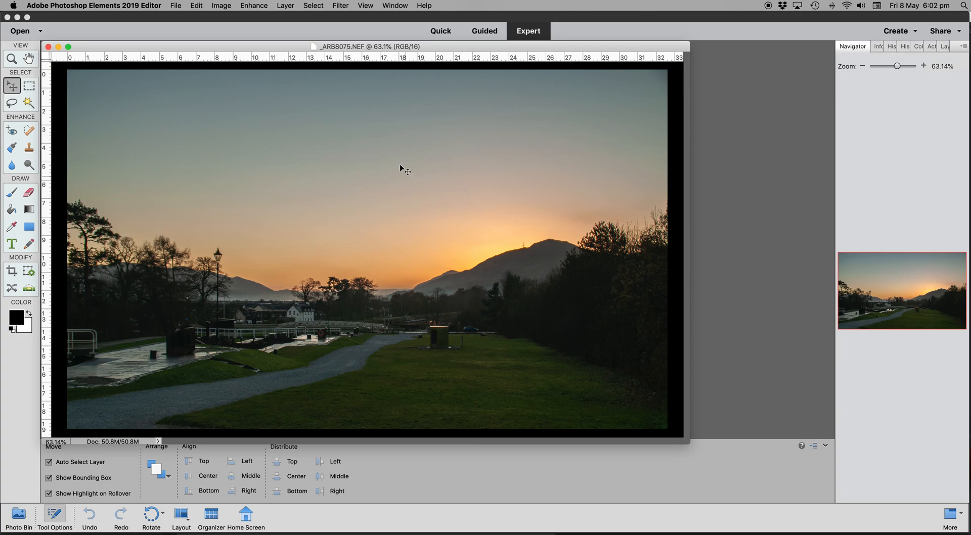
Apply Haze Removal to the whole photo, with haze reduction near the midpoint and a somewhat higher sensitivity.
left_click(254, 6)
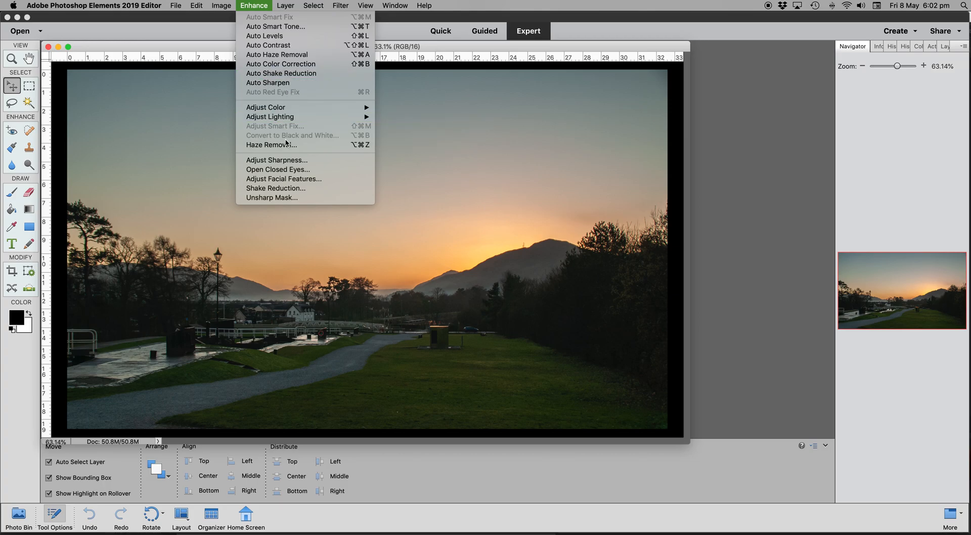
mouse_move(287, 119)
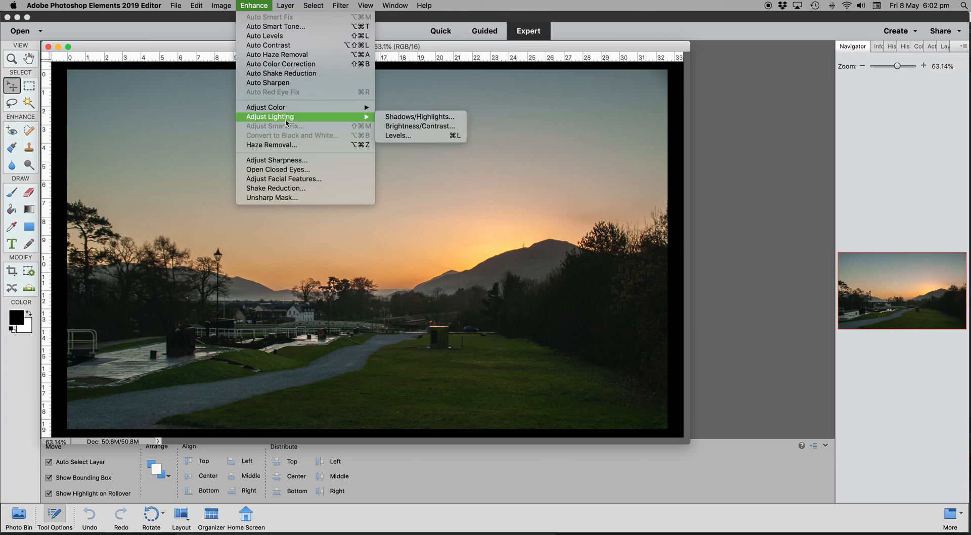
left_click(271, 145)
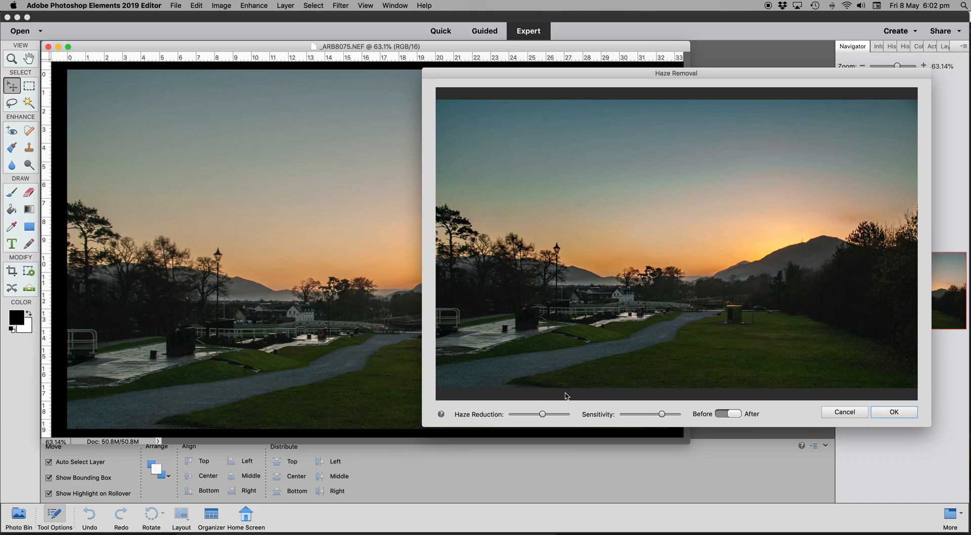
left_click_drag(548, 414, 549, 414)
mouse_move(549, 413)
left_mouse_down()
mouse_move(531, 414)
mouse_move(559, 413)
mouse_move(540, 414)
left_mouse_up()
mouse_move(663, 415)
left_mouse_down()
mouse_move(643, 414)
mouse_move(663, 413)
left_mouse_up()
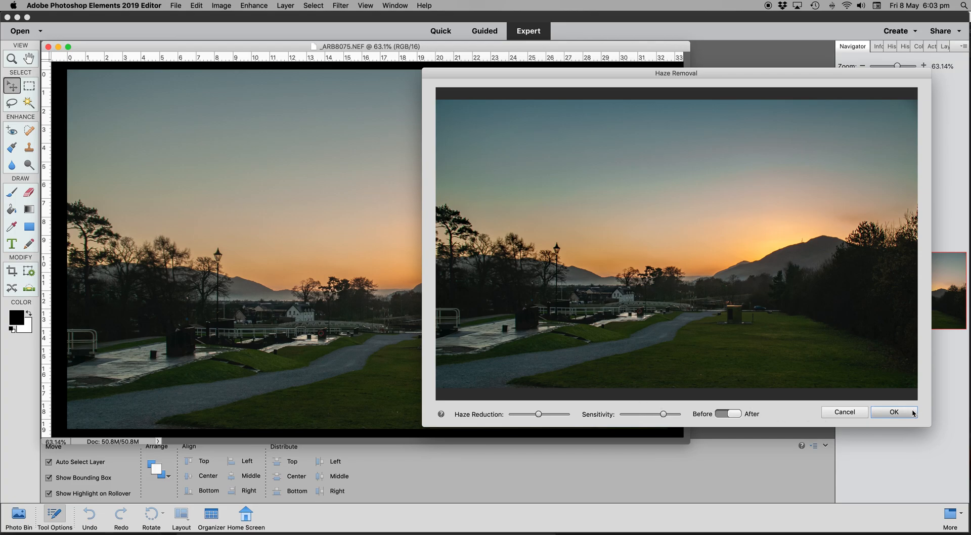
left_click(893, 412)
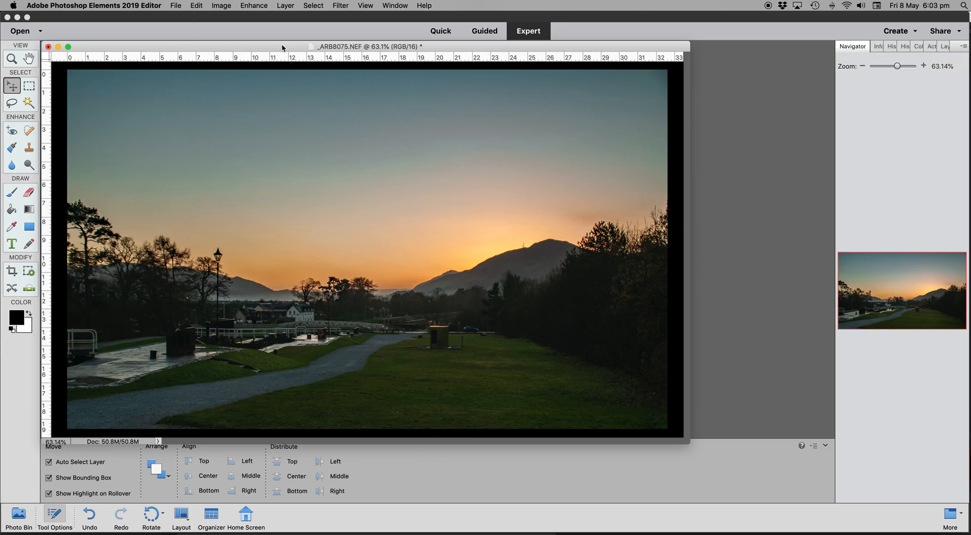
Move the document window slightly away from the tools, and look over the action sets before returning to the Navigator.
left_click_drag(283, 48, 301, 55)
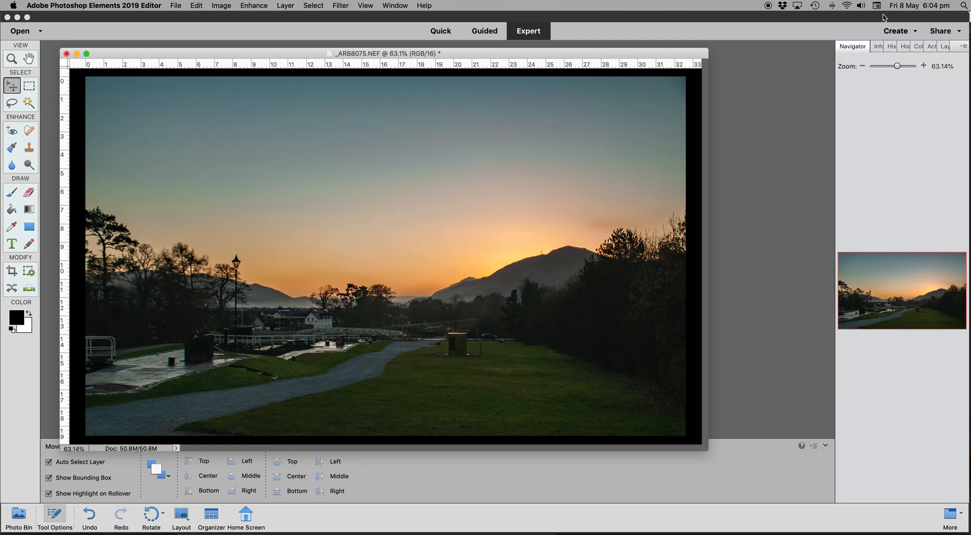
left_click(932, 47)
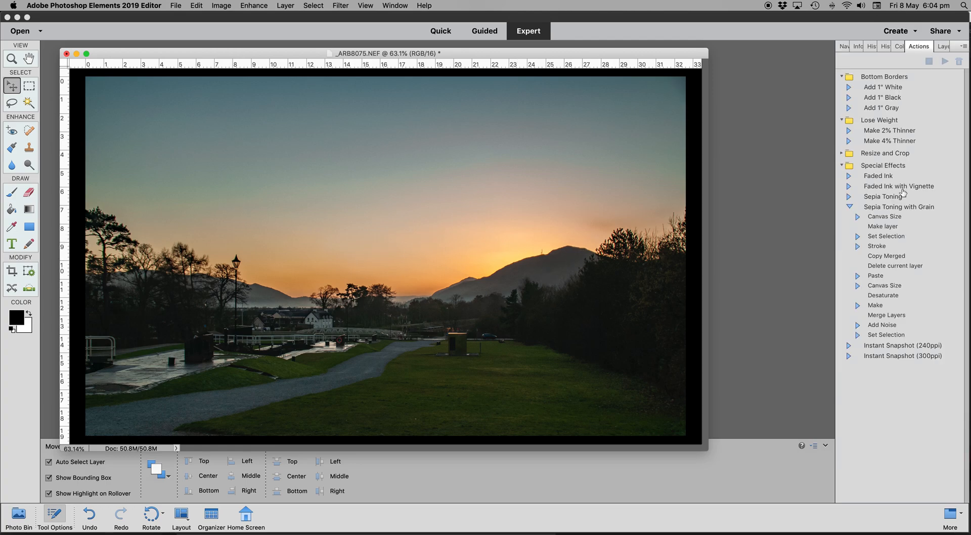
left_click(845, 47)
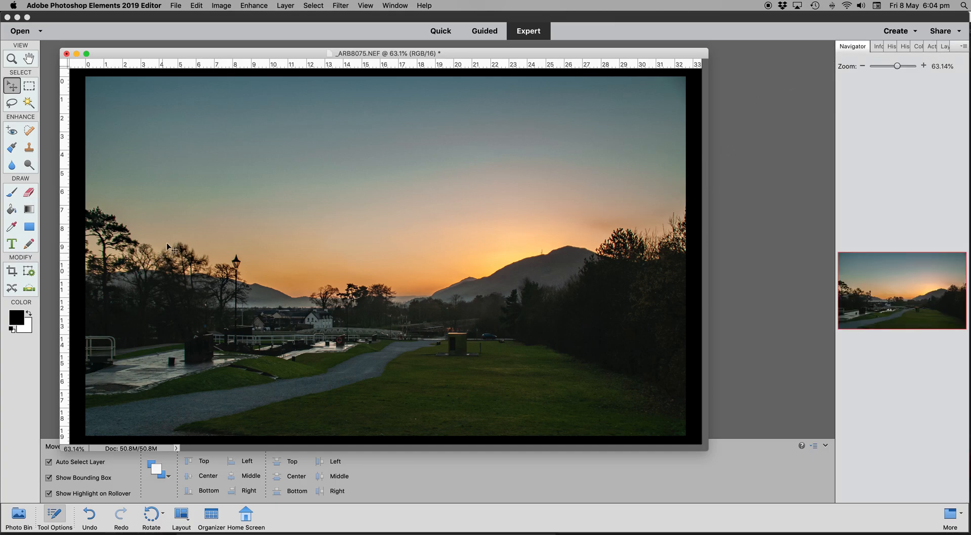
Open the photo's file information and examine its camera data, including lens, exposure and image size.
left_click(177, 6)
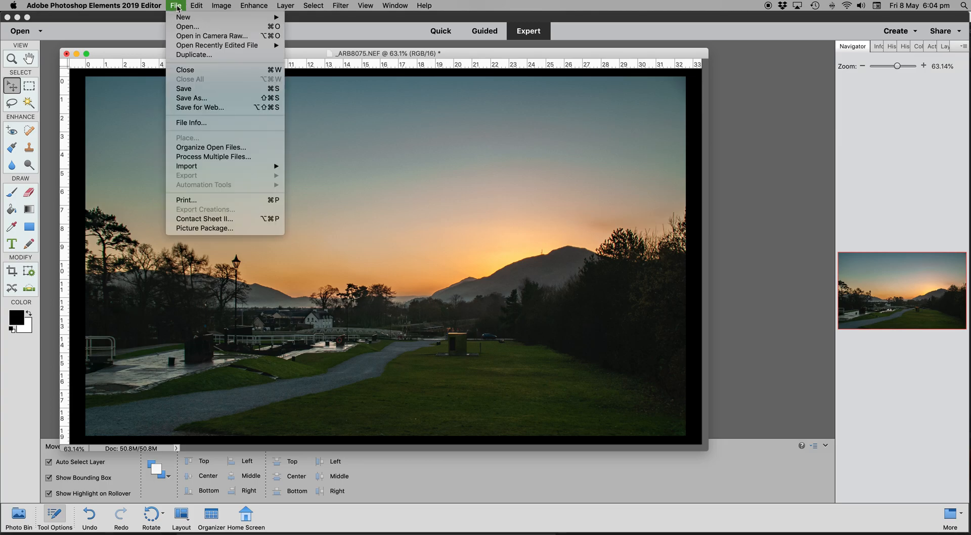
left_click(191, 123)
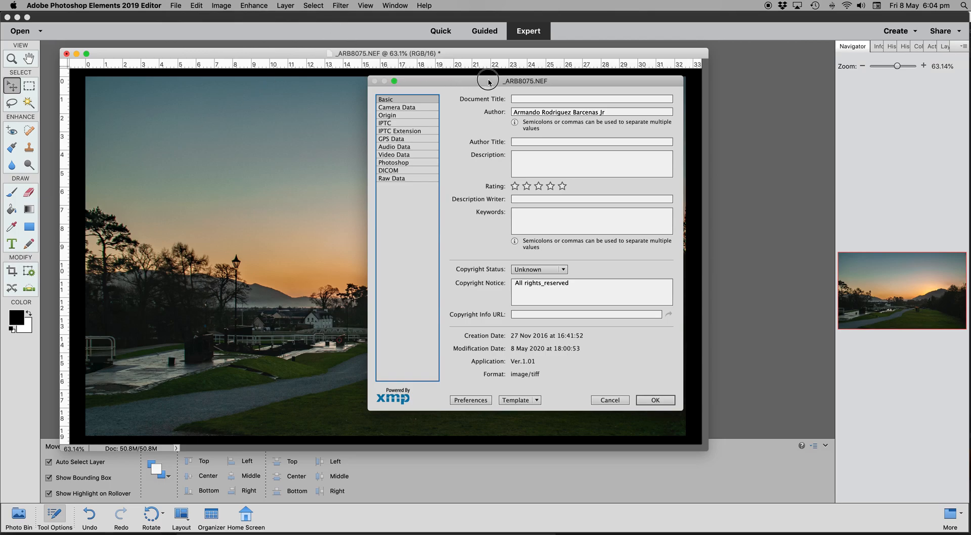
left_click_drag(484, 81, 493, 91)
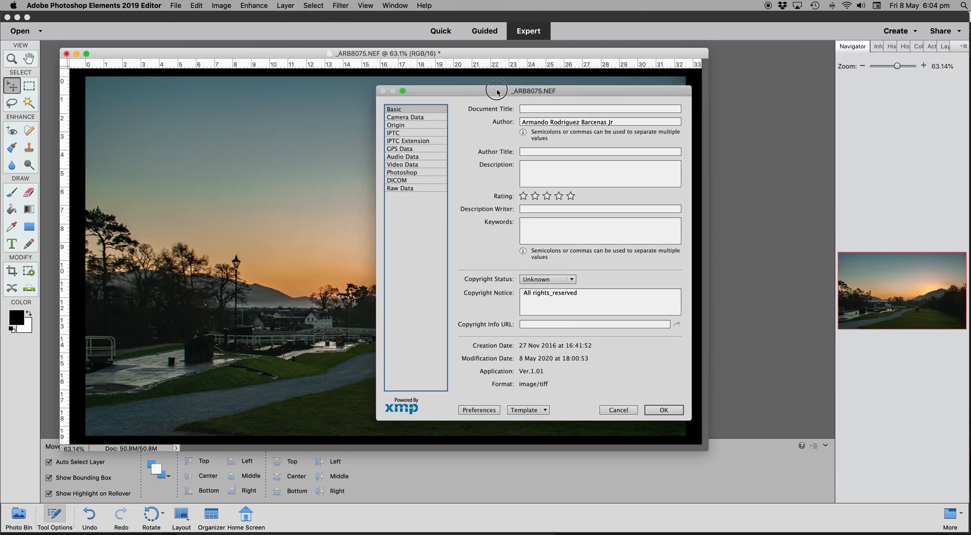
left_click(425, 121)
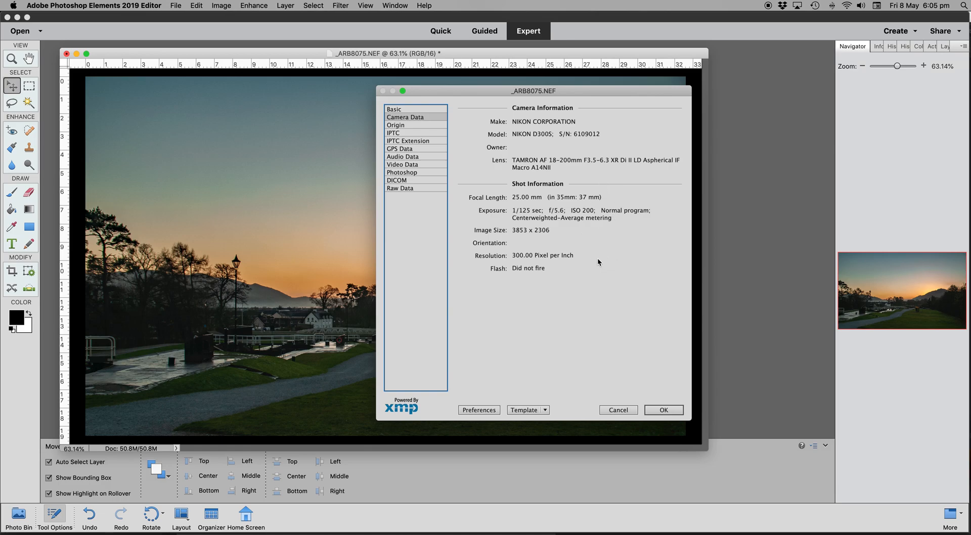
Check the photo's GPS data, and in the basic file information enter "November Sun" as the document title.
left_click(411, 150)
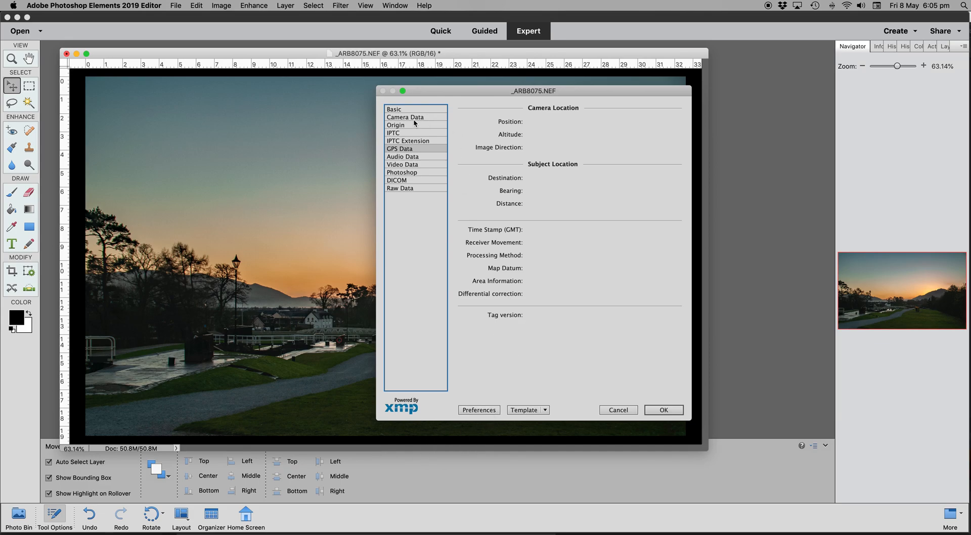
left_click(395, 109)
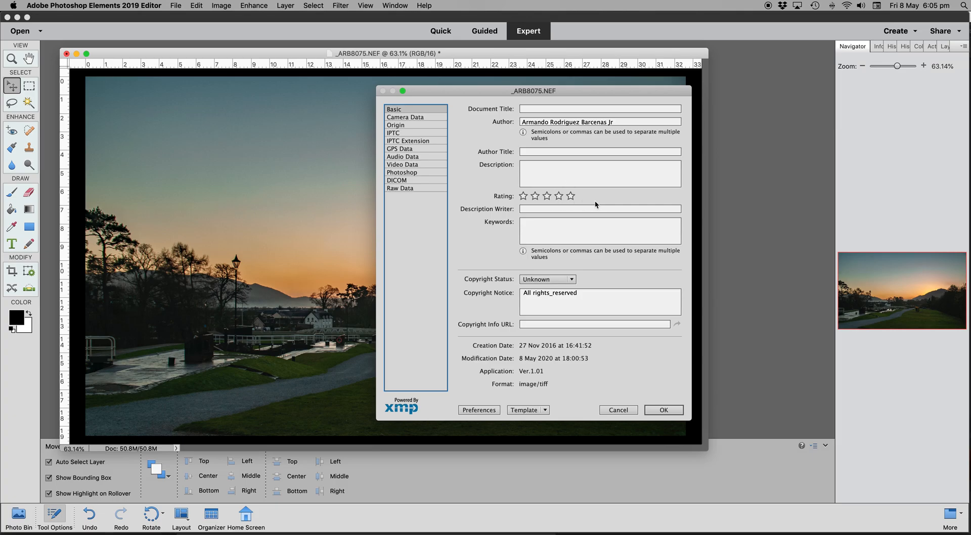
left_click(552, 109)
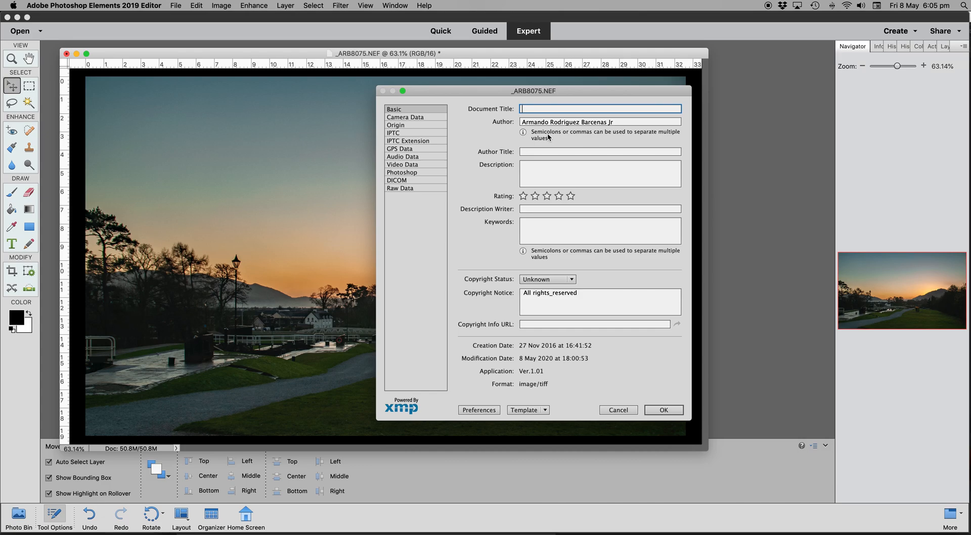
type("Nover")
key("BackSpace")
type("mber Sun")
Give the photo a five-star rating, leaving the author title, description, description writer and keywords empty.
left_click(541, 150)
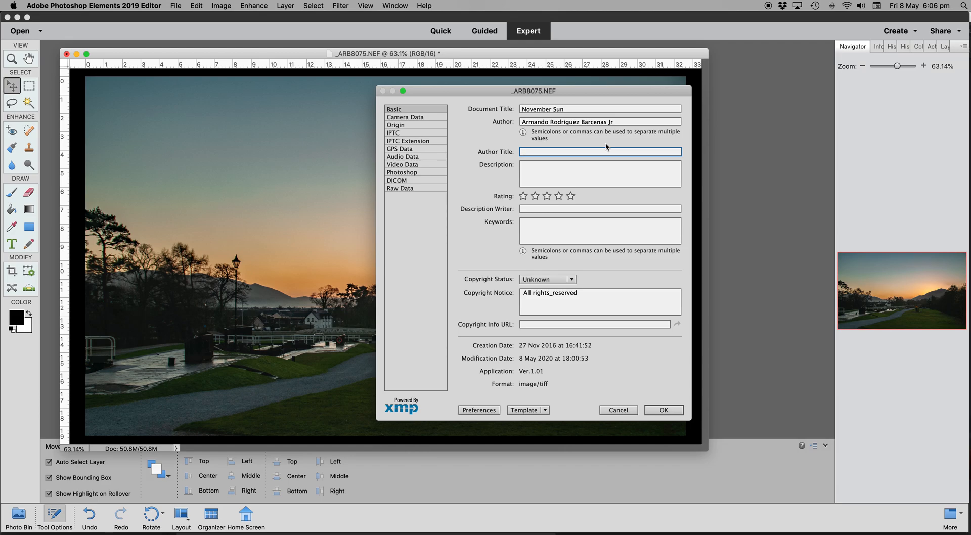
left_click(574, 170)
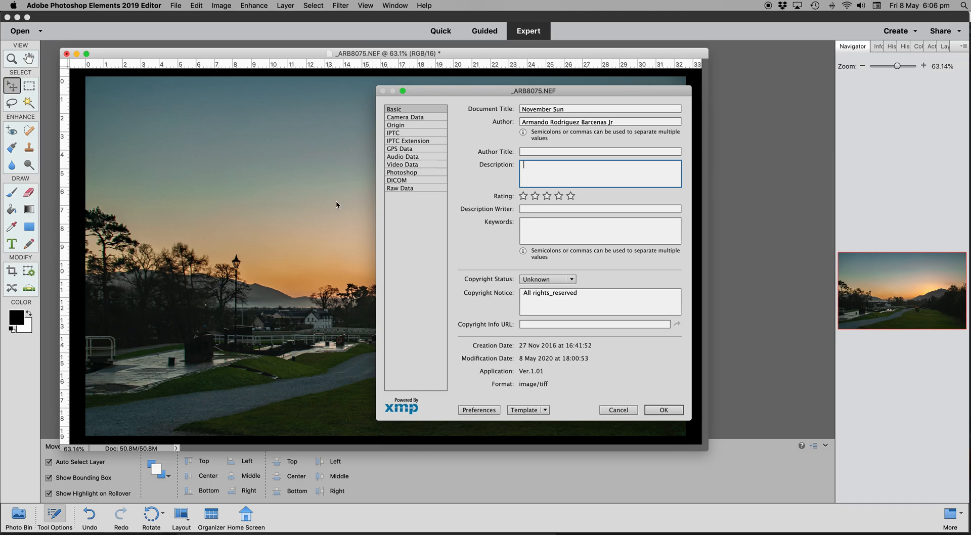
left_click(571, 196)
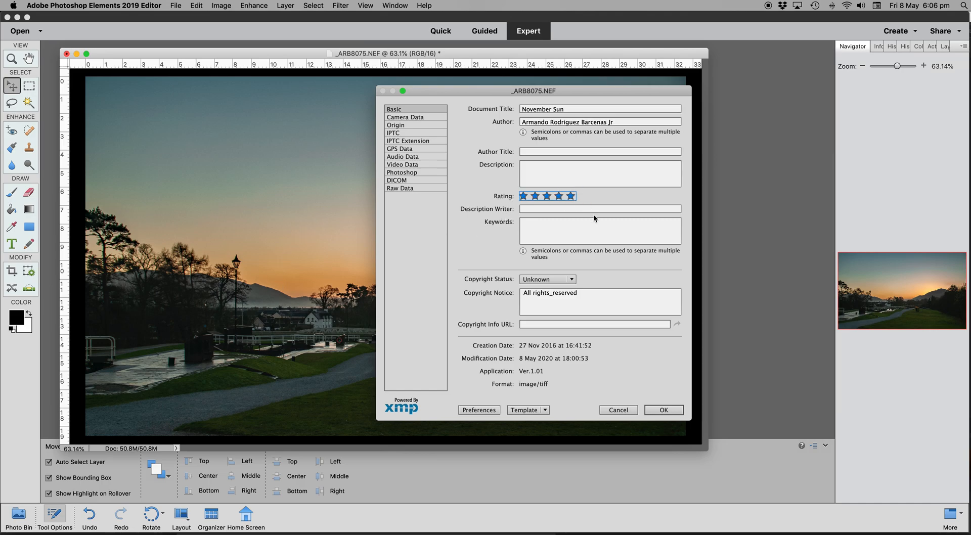
left_click(536, 208)
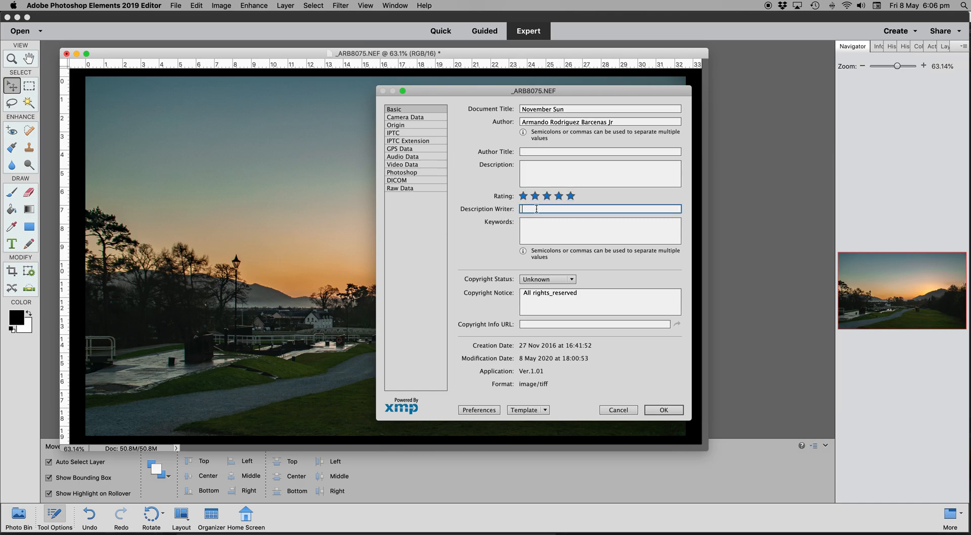
left_click(529, 226)
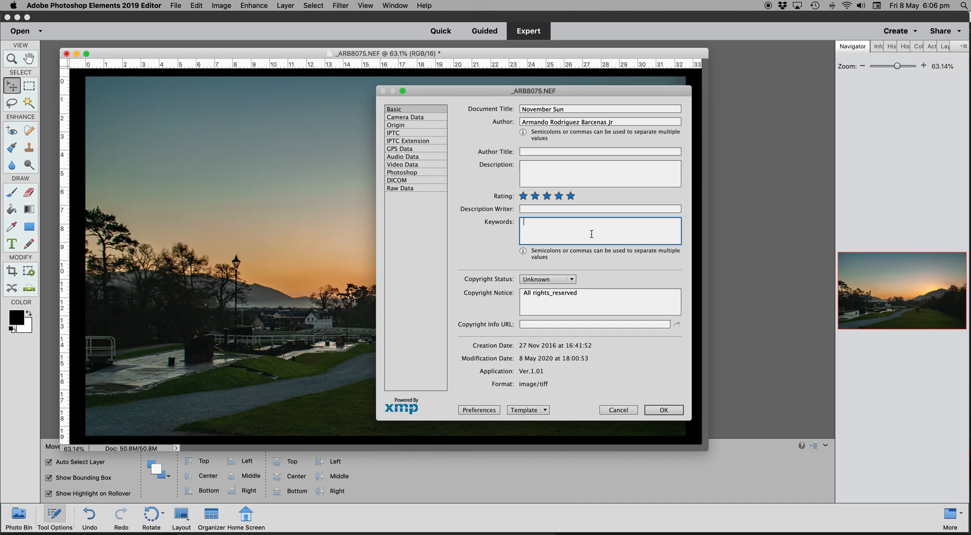
Set the copyright status to Copyrighted and replace the existing copyright notice text with "ARBJr".
left_click(571, 280)
left_click(561, 299)
left_click(583, 294)
key("BackSpace")
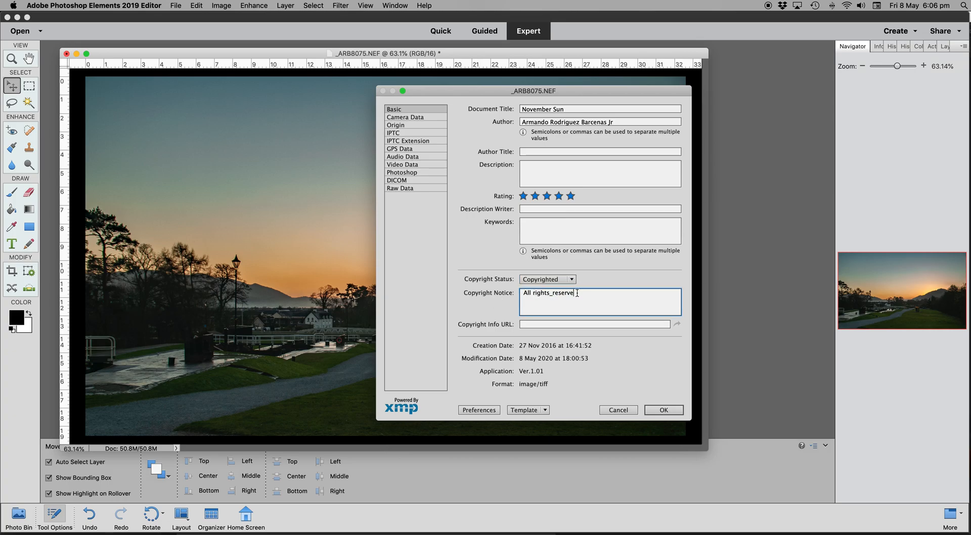
key("BackSpace")
key("BackSpace")
key("BackSpace")
key("BackSpace")
key("BackSpace")
key("BackSpace")
key("BackSpace")
key("BackSpace")
key("BackSpace")
key("BackSpace")
key("BackSpace")
key("BackSpace")
key("BackSpace")
key("BackSpace")
key("BackSpace")
key("BackSpace")
key("BackSpace")
key("BackSpace")
type("ARBJr")
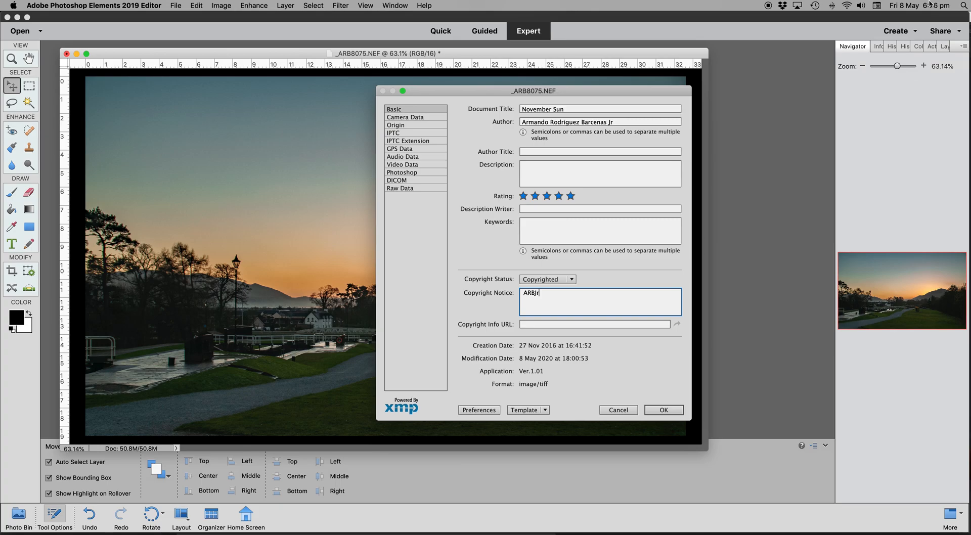
Add the © symbol from the favourite characters to the copyright notice, followed by "All Rights Reserved".
left_click(888, 10)
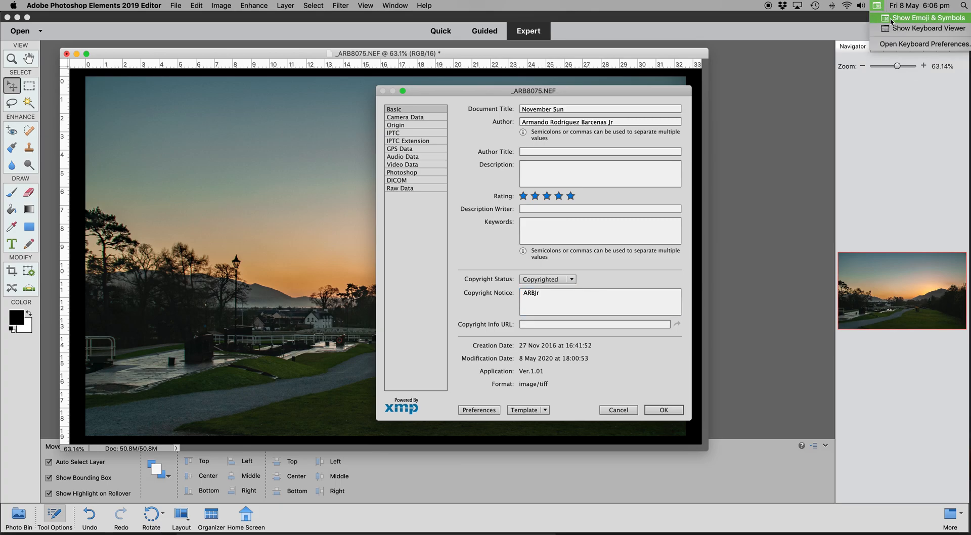
left_click(892, 21)
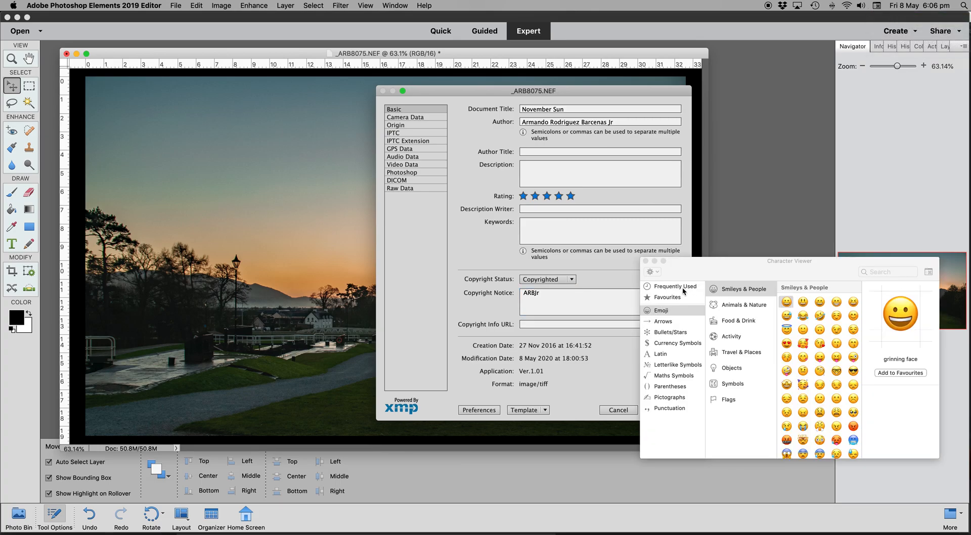
left_click(668, 298)
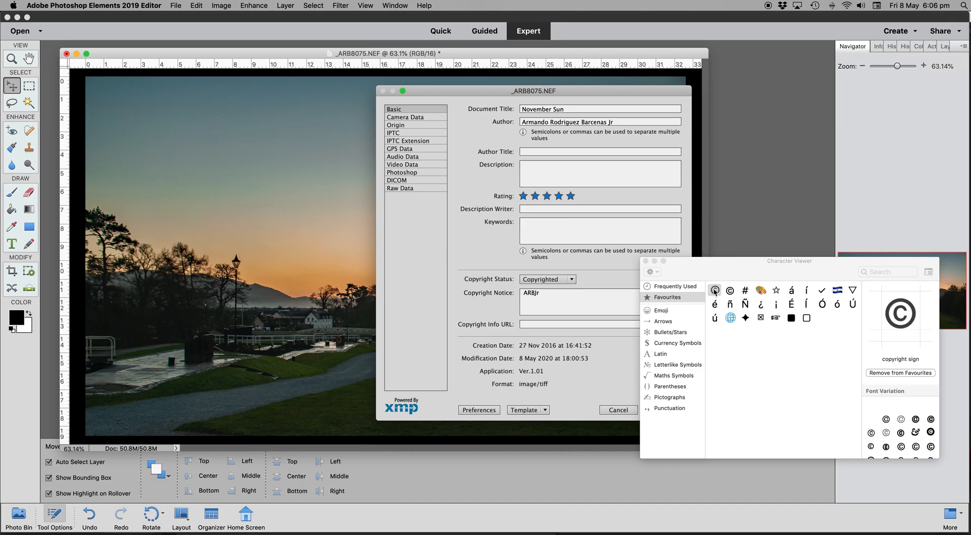
left_click(596, 296)
double_click(718, 293)
left_click(645, 261)
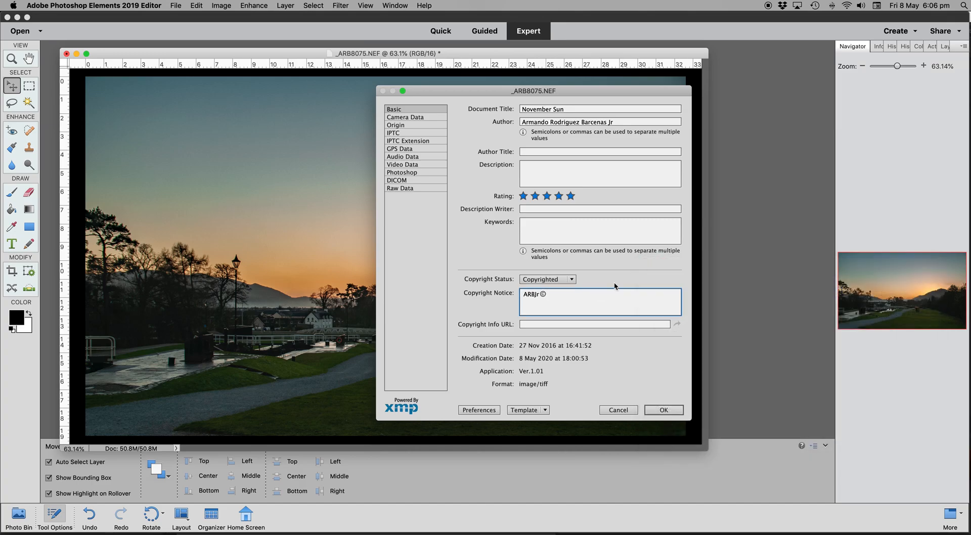
type("All Rights Reserved")
left_click(566, 325)
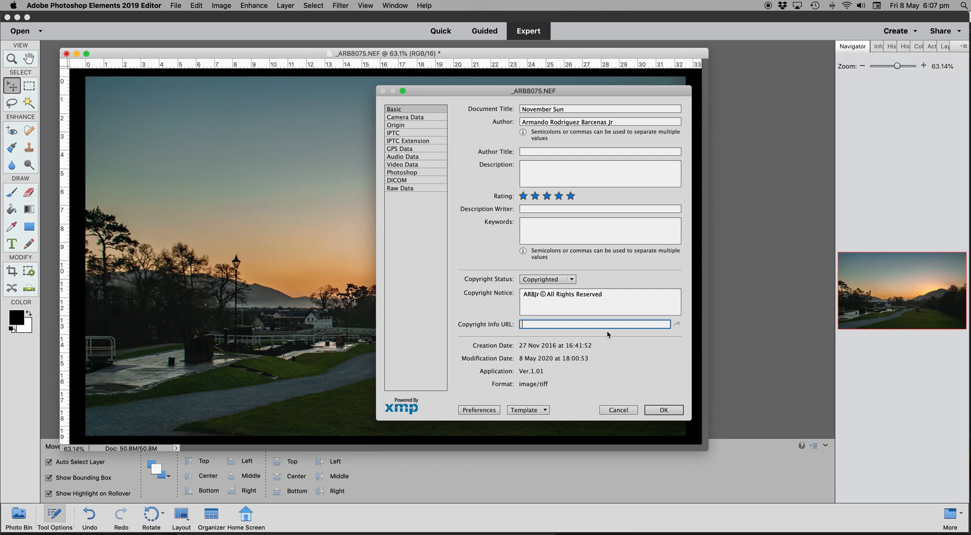
type("https://www.arbjr.com")
left_click(674, 411)
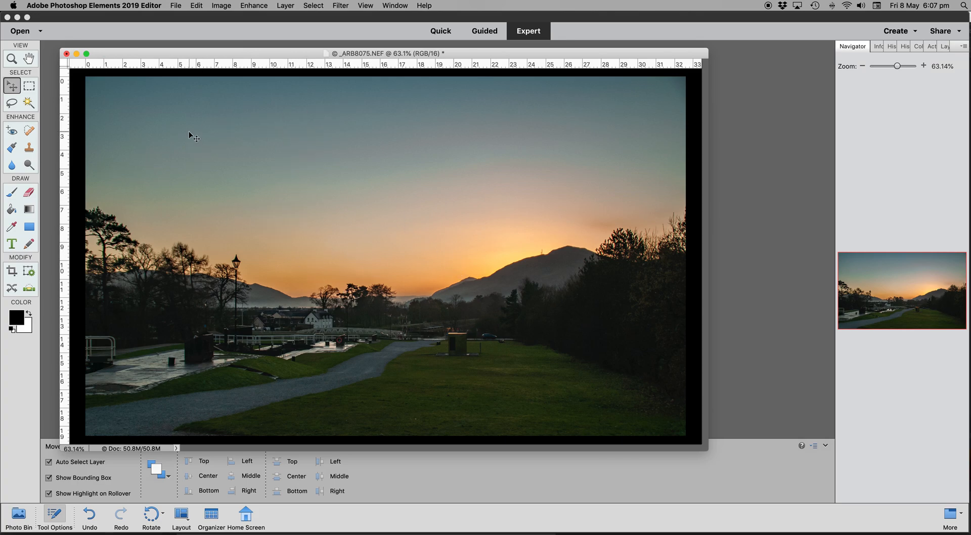
Start saving the photo as a new file named PsEl_ARB8075.psd in Photoshop format.
left_click(174, 6)
mouse_move(182, 19)
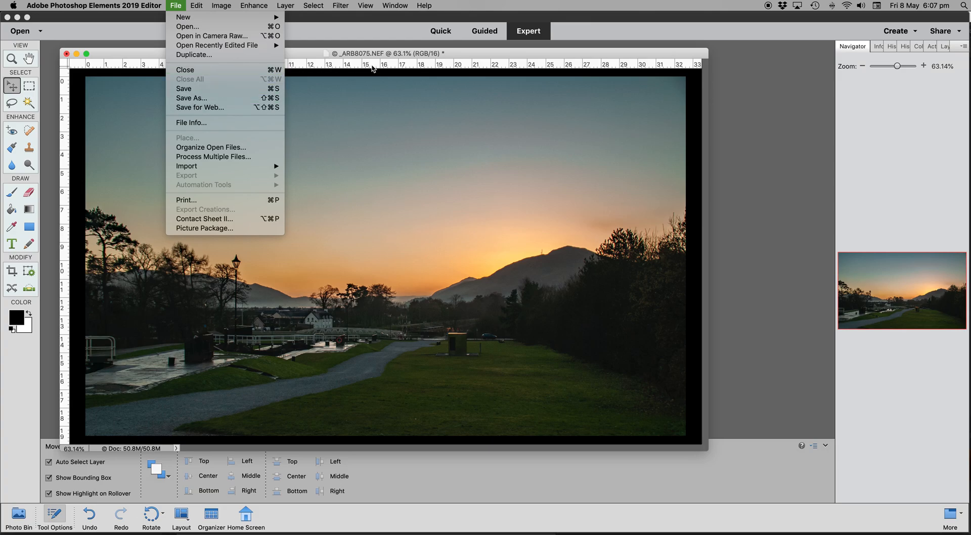
left_click(200, 101)
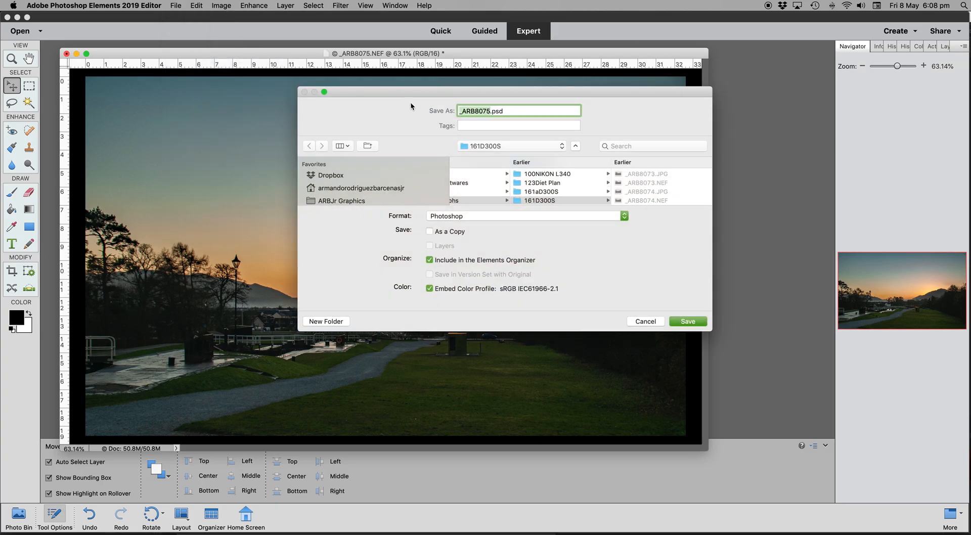
left_click(459, 110)
type("PsEl")
left_click(484, 217)
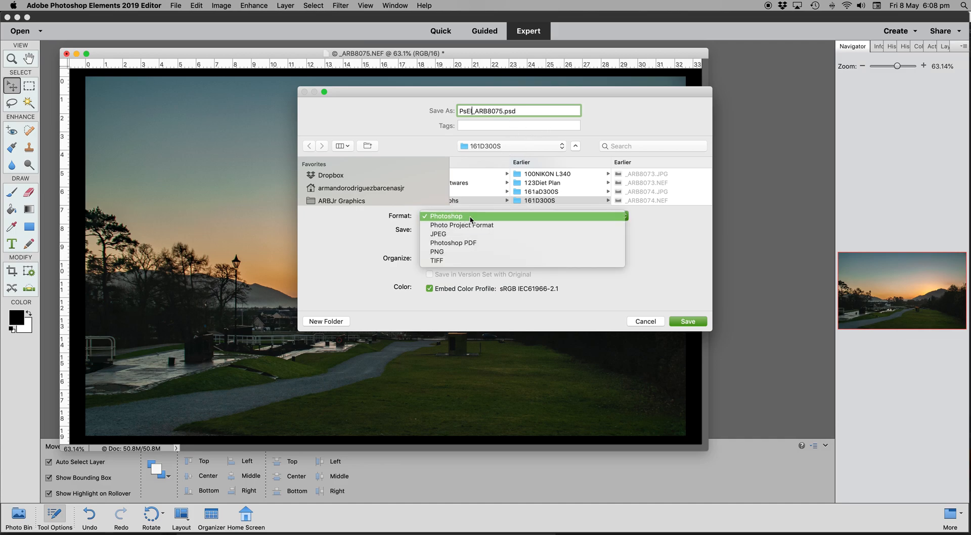
left_click(471, 218)
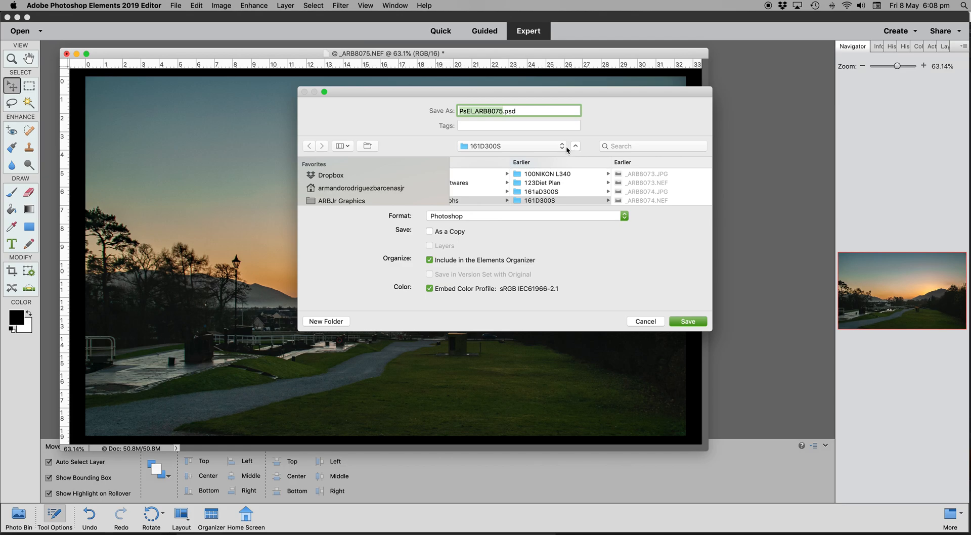
Save the file in the Photos developed folder, inside PS Elements Tutorial on the Desktop.
scroll(365, 196, "down", 5)
scroll(365, 196, "up", 2)
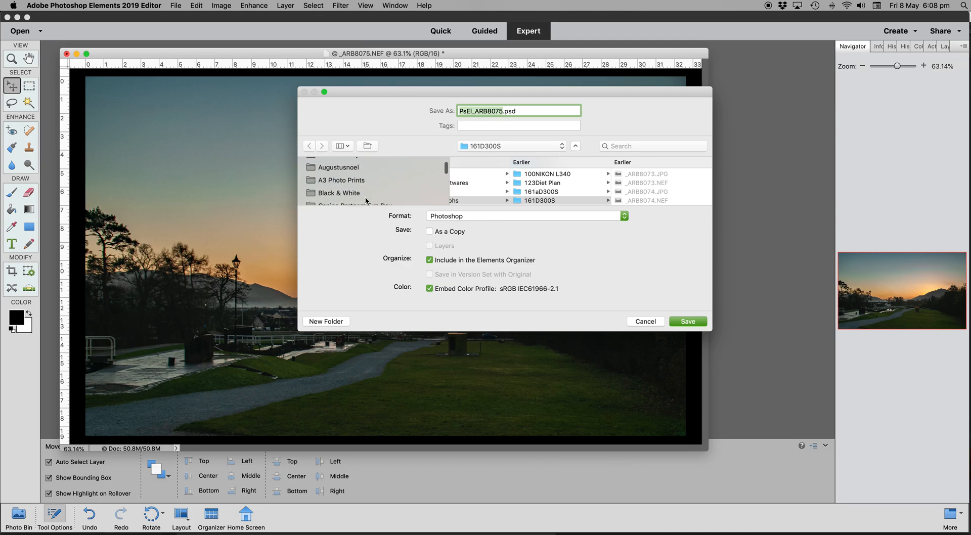
scroll(365, 196, "down", 5)
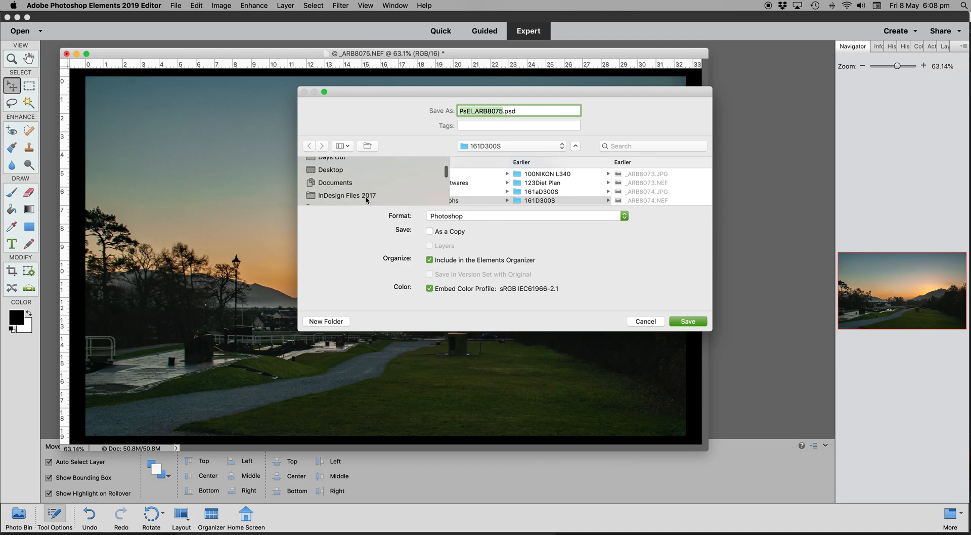
left_click(334, 171)
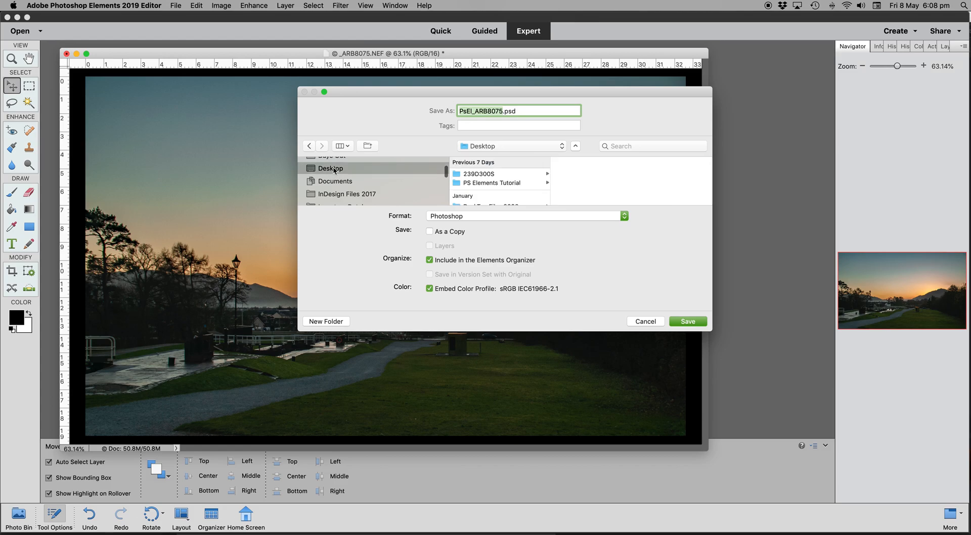
left_click(506, 183)
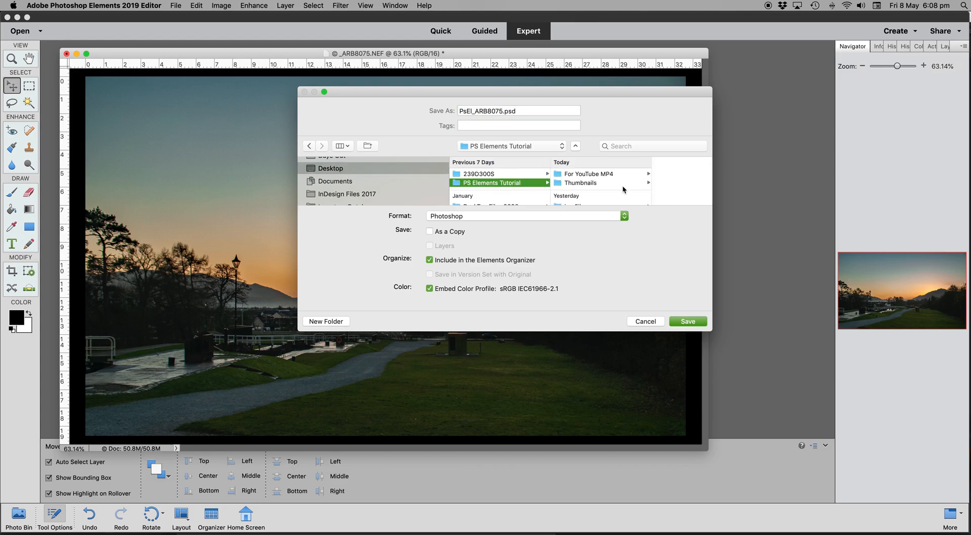
scroll(623, 189, "down", 3)
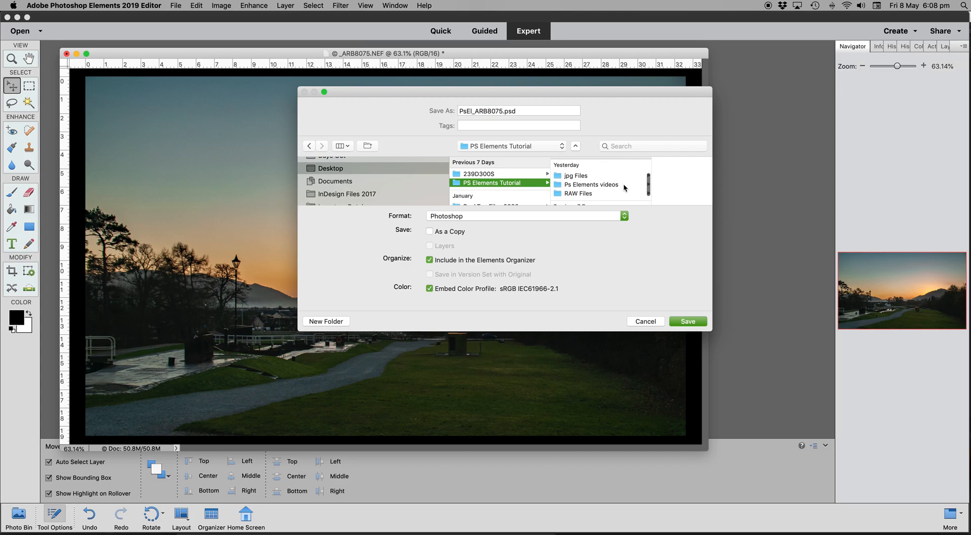
scroll(624, 183, "down", 2)
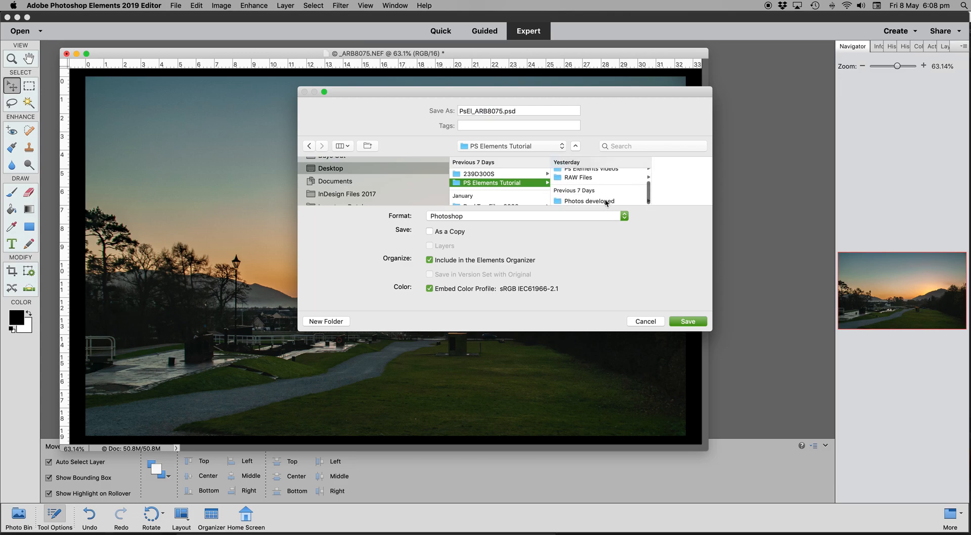
left_click(605, 200)
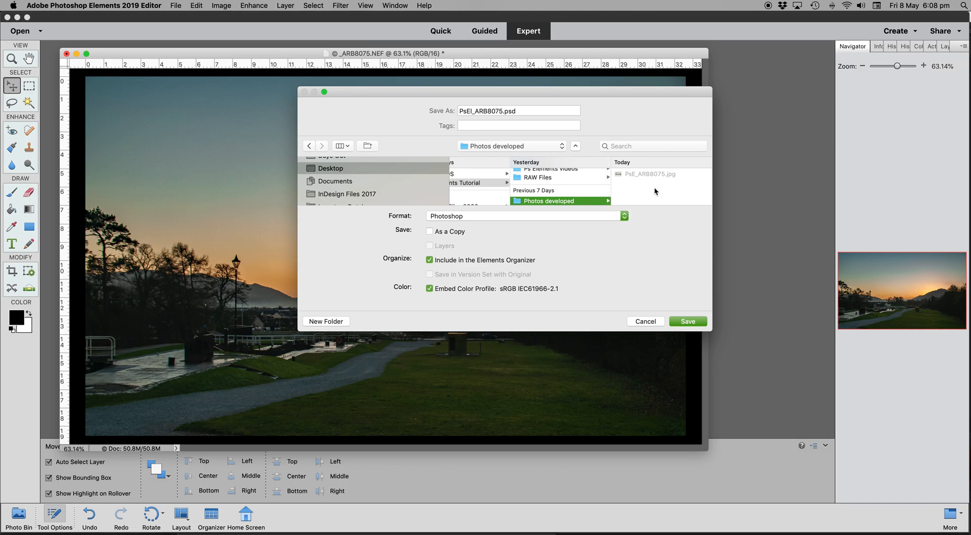
left_click(690, 325)
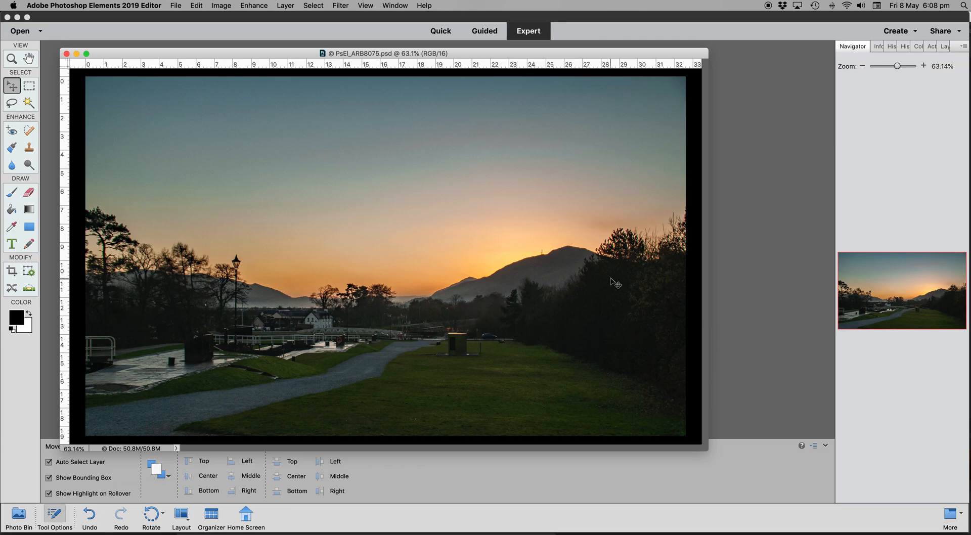